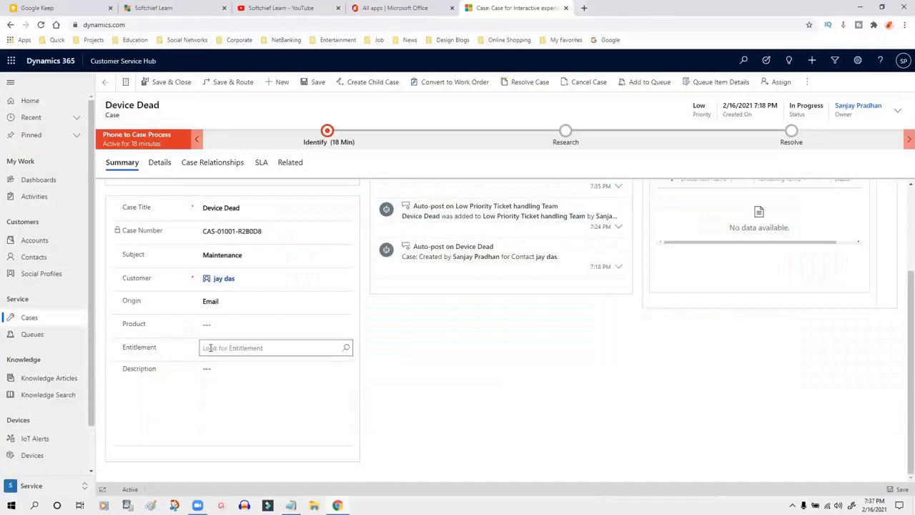
Step: Inspect the Entitlement field on the Device Dead case without choosing an entitlement
double_click(142, 351)
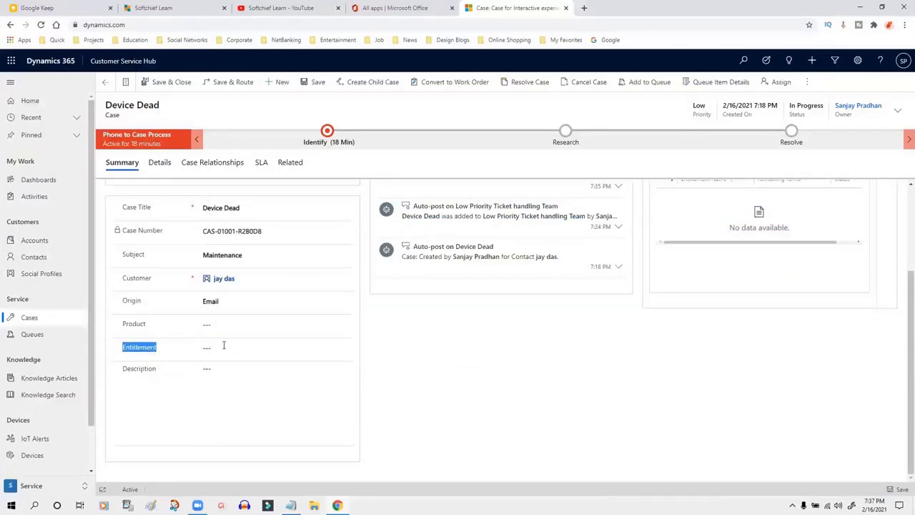
scroll(488, 351, up, 1)
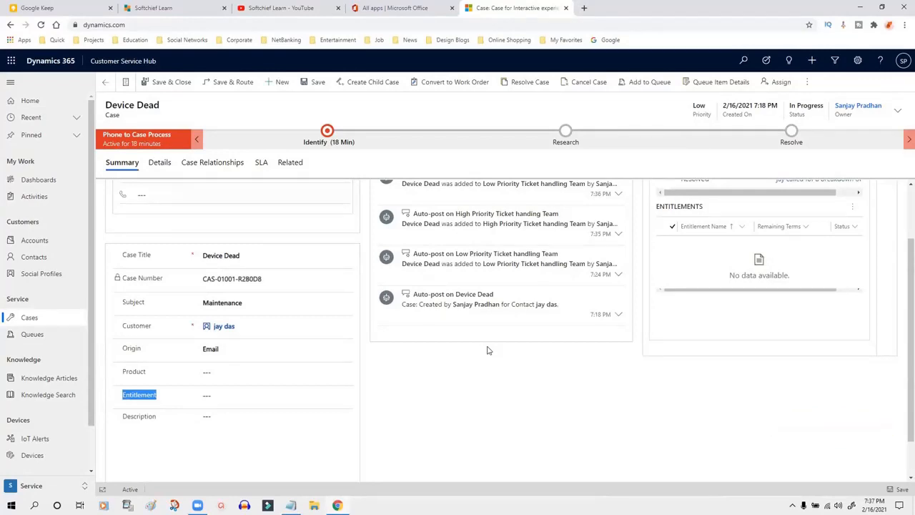
click(212, 397)
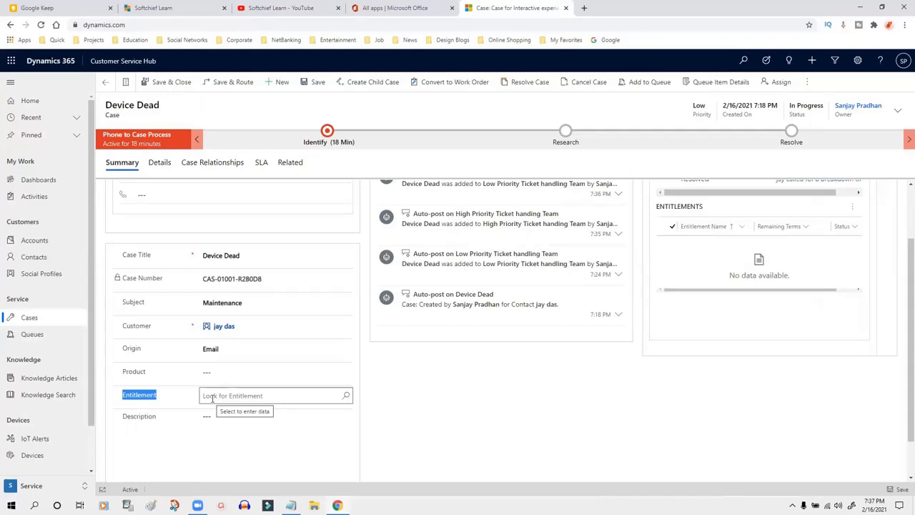
click(455, 401)
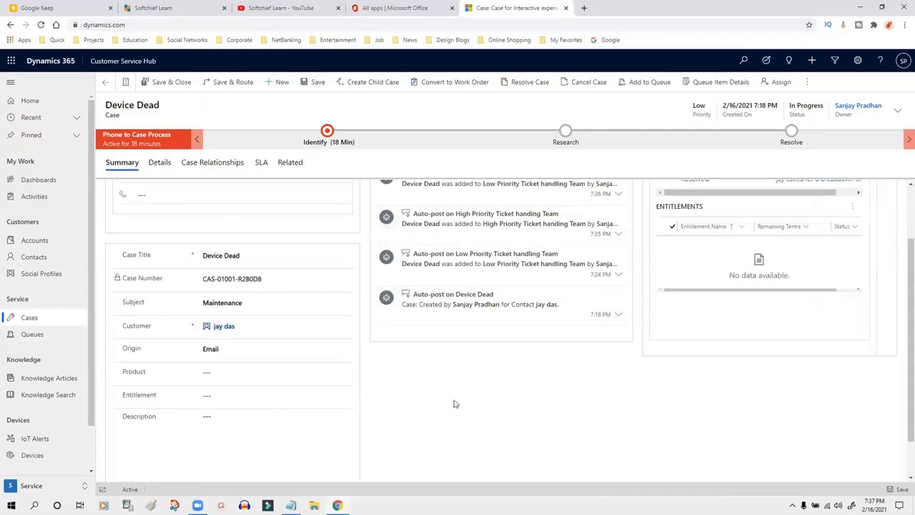
scroll(459, 378, down, 1)
scroll(463, 378, up, 2)
scroll(463, 378, down, 2)
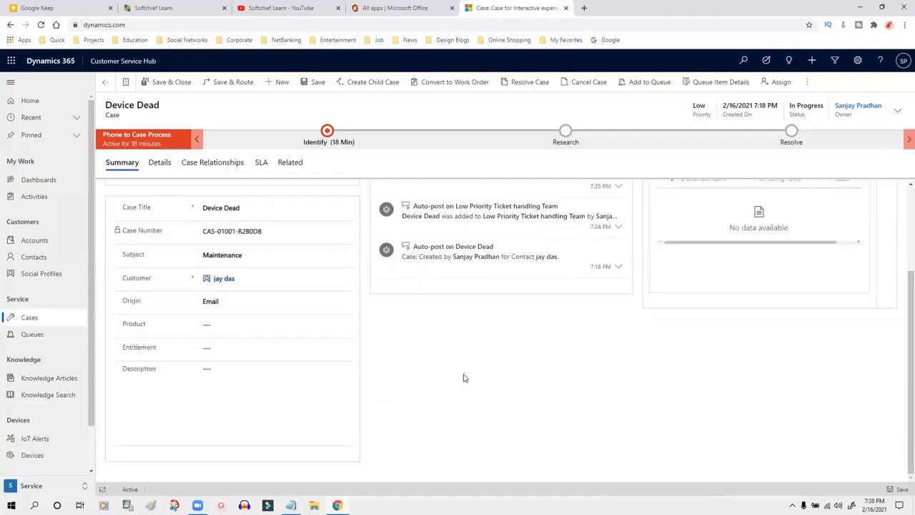
drag(132, 350, 405, 349)
click(392, 350)
drag(136, 349, 174, 351)
click(171, 351)
click(269, 347)
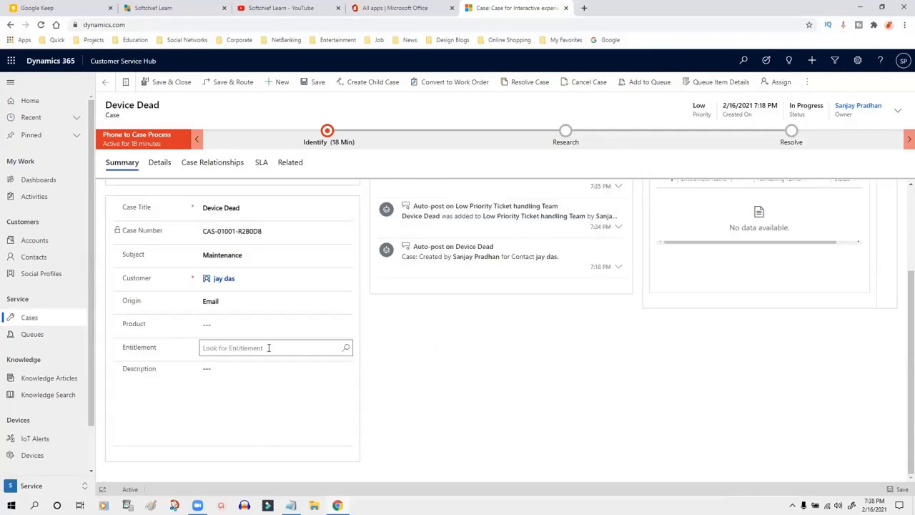
click(432, 351)
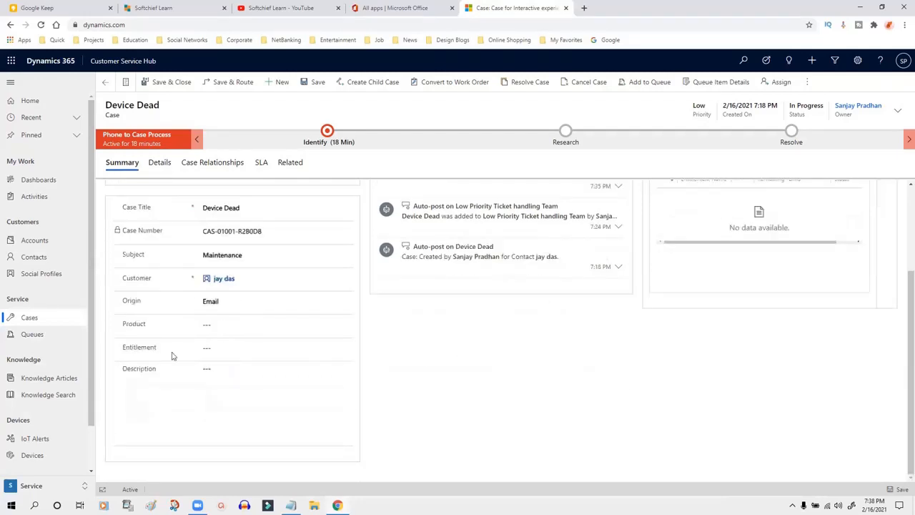
scroll(89, 402, down, 2)
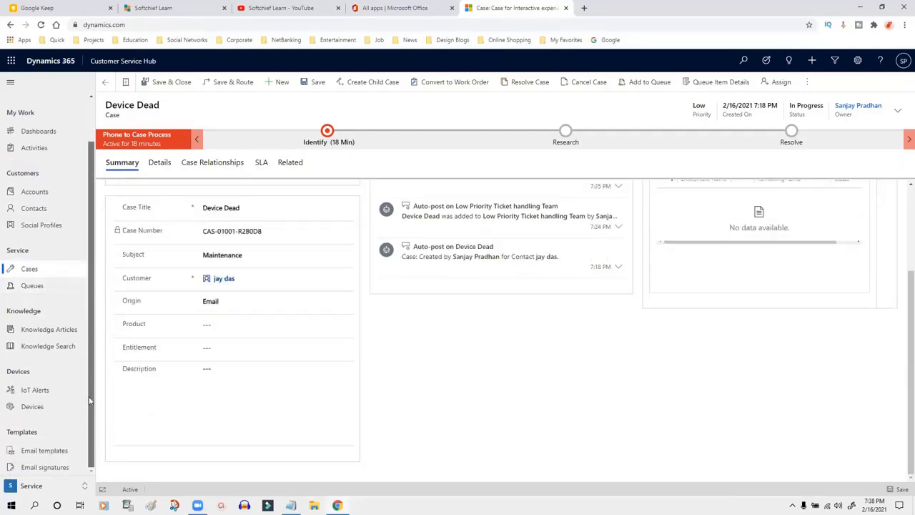
Step: Add 'Entitlement' and 'SLA' as new lines at the end of the Notepad topic notes
click(290, 505)
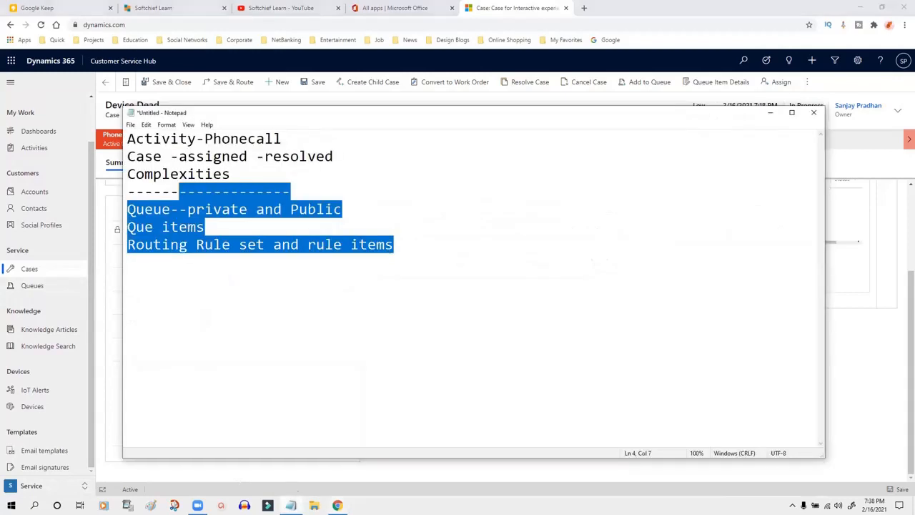
click(399, 248)
key(Return)
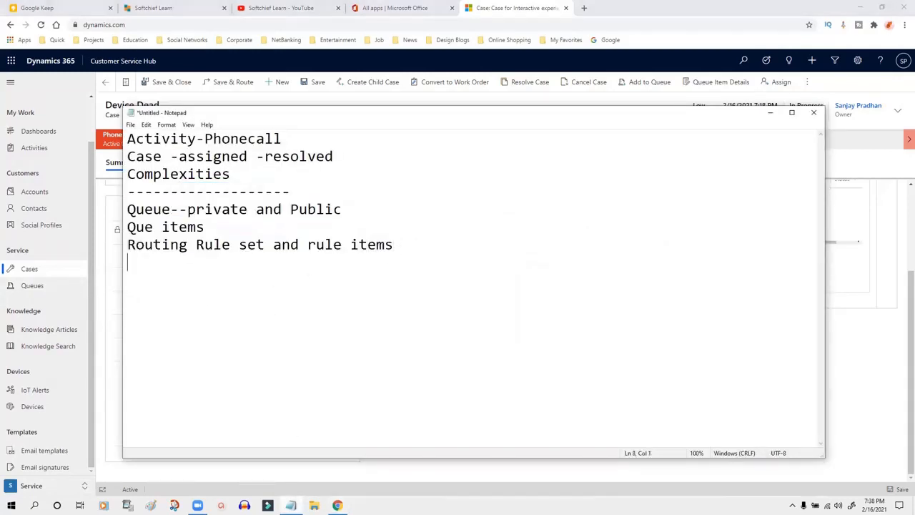
text(Entitlement)
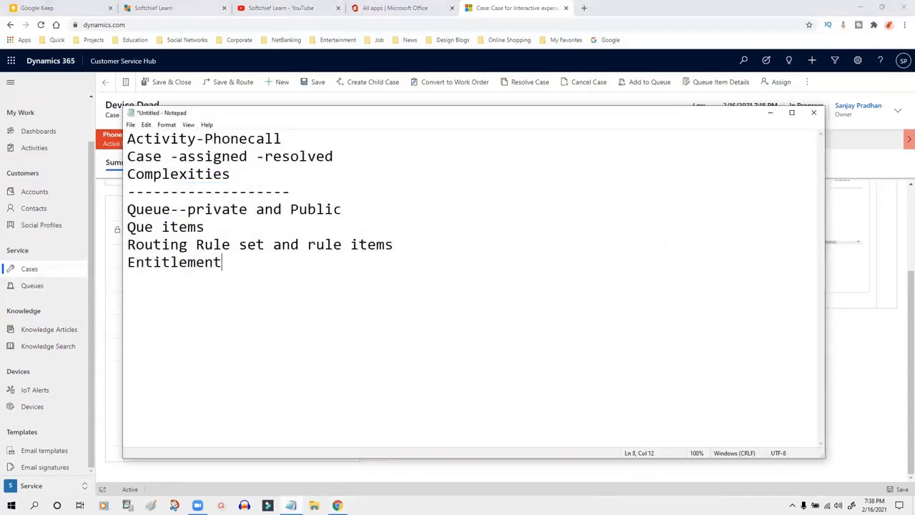
key(Return)
text(SLA)
Step: Return to the Device Dead case and view its details section
click(286, 106)
scroll(282, 292, up, 3)
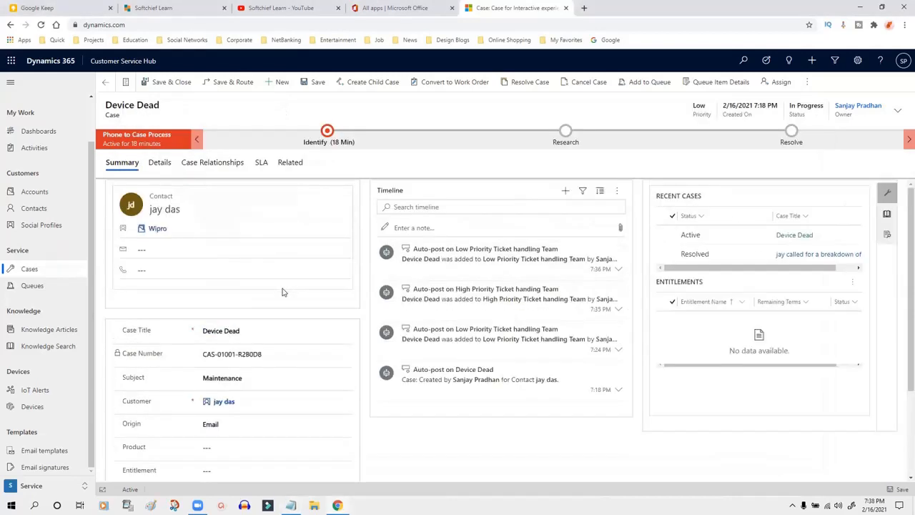
click(161, 164)
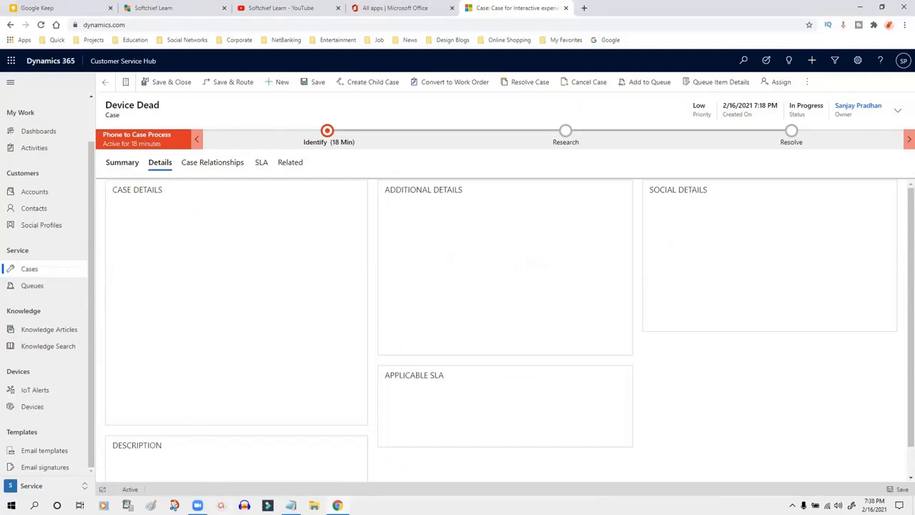
Step: Add a 'Service Calender' line to the notes and minimize Notepad
key(alt+Tab)
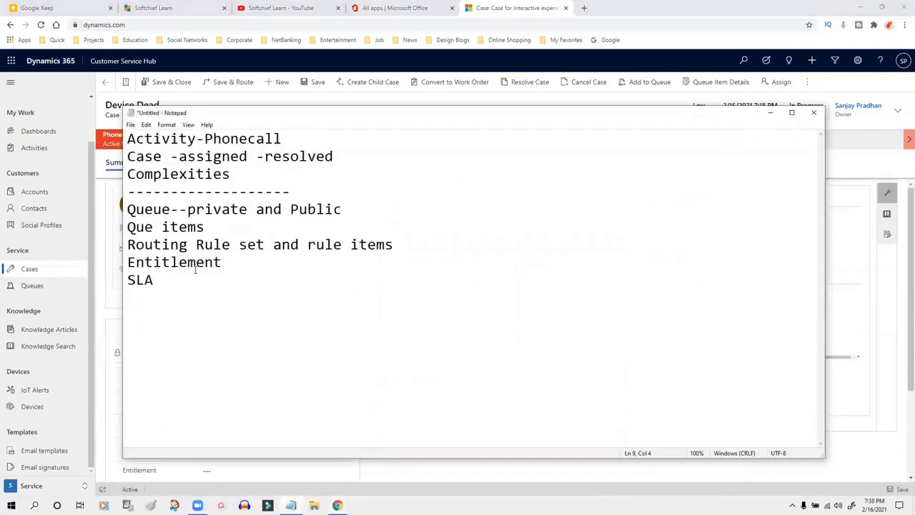
key(Return)
text(Service)
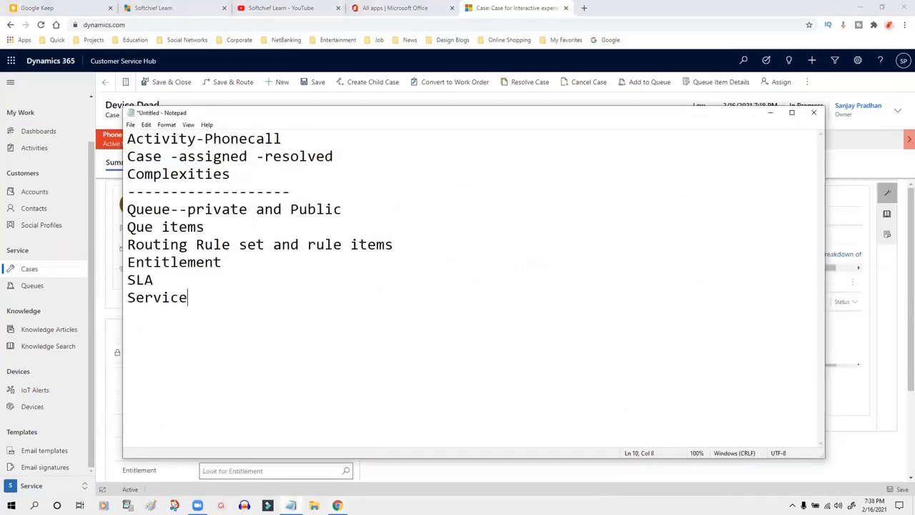
text( Calender)
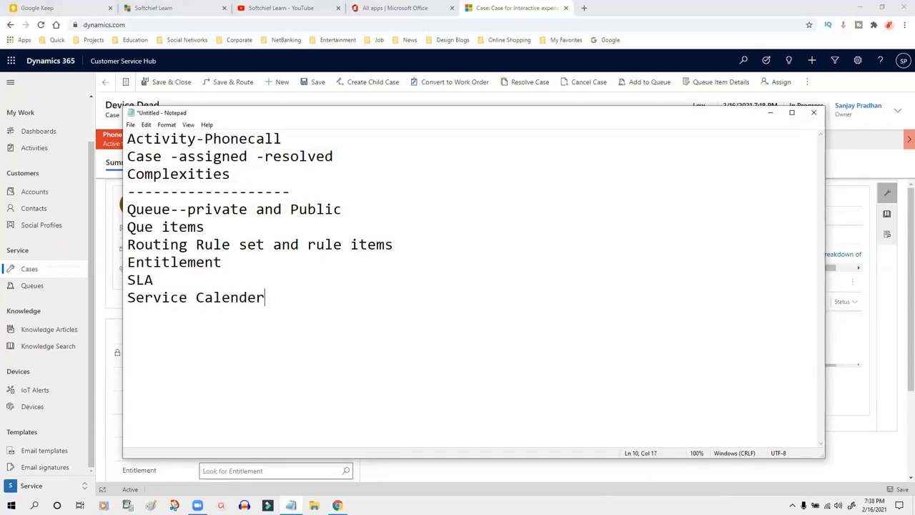
key(Return)
drag(225, 263, 118, 264)
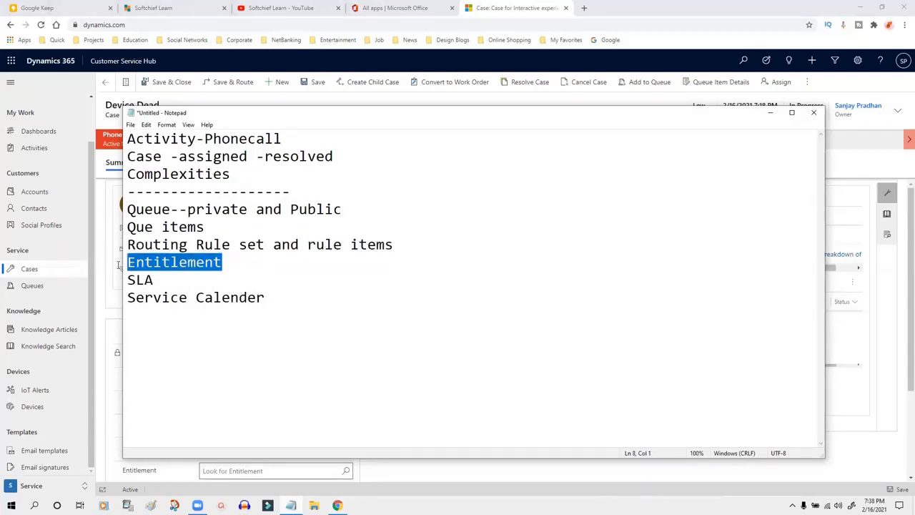
click(763, 117)
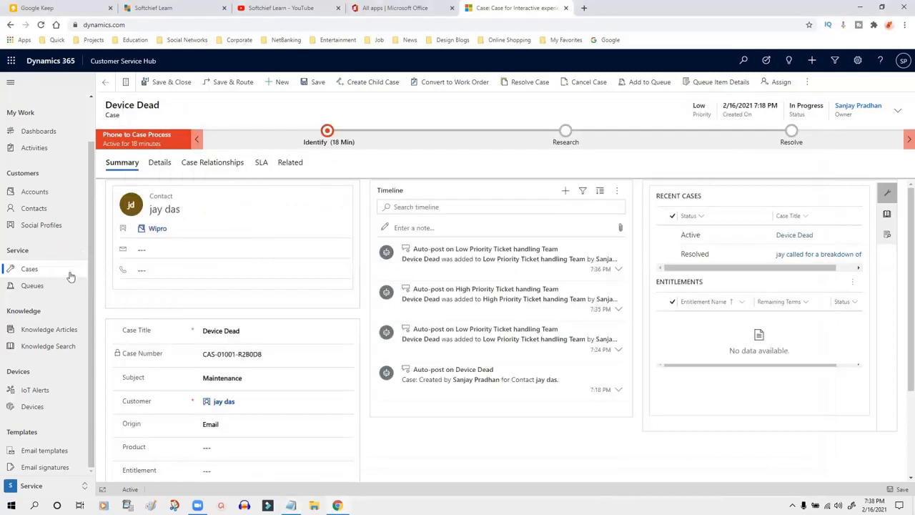
Step: Go to All Entitlements in the Service Management area and start a new entitlement record
click(46, 490)
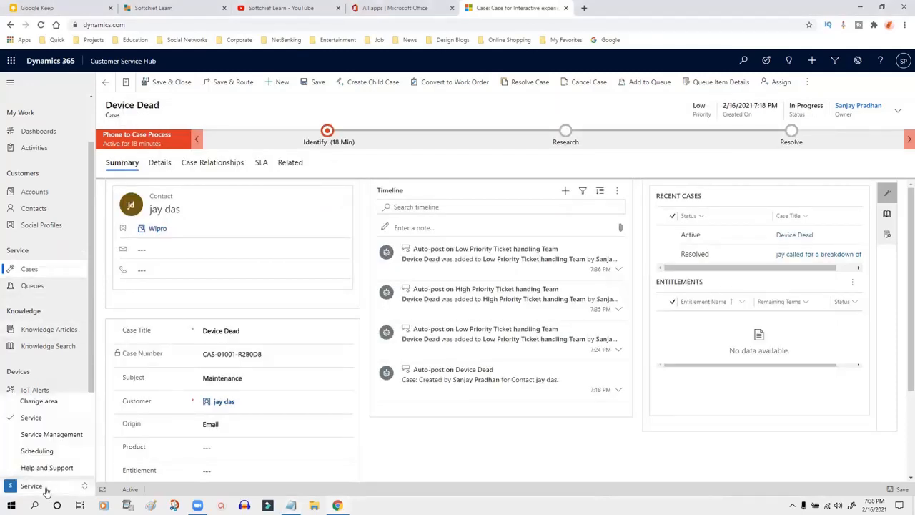
click(47, 436)
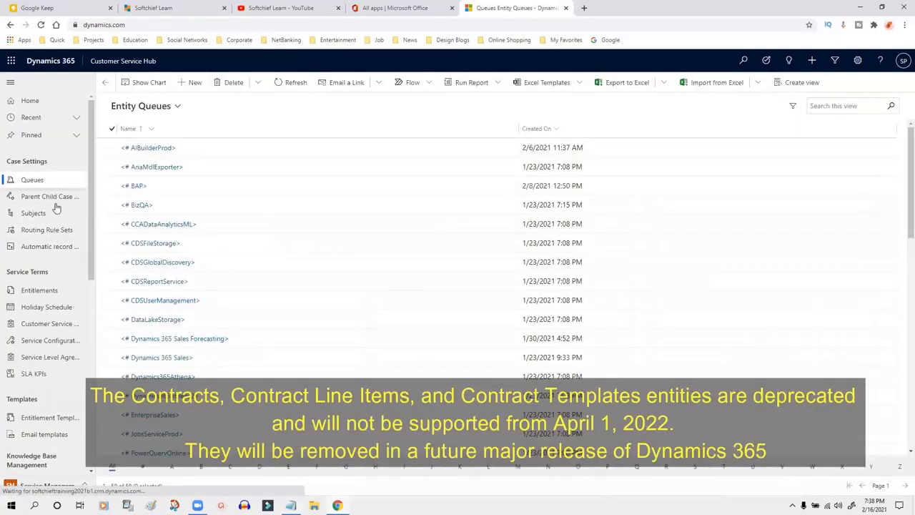
click(39, 290)
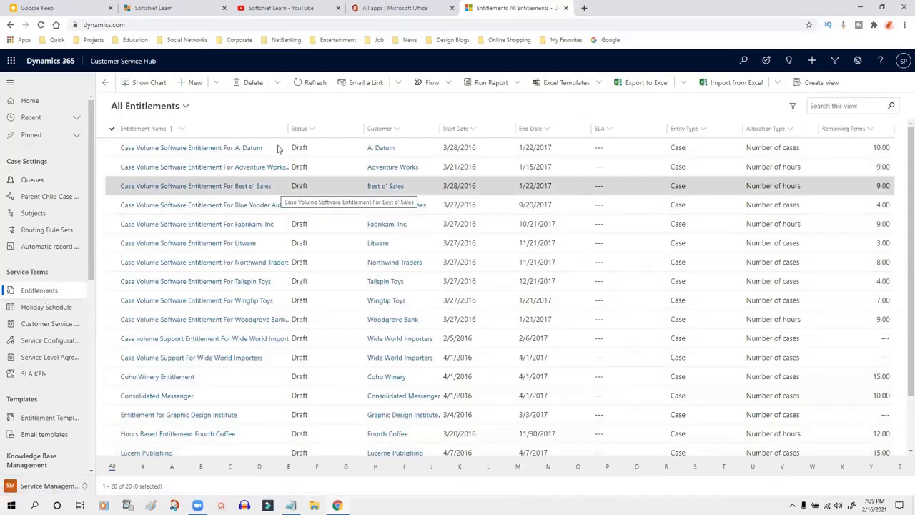
click(195, 83)
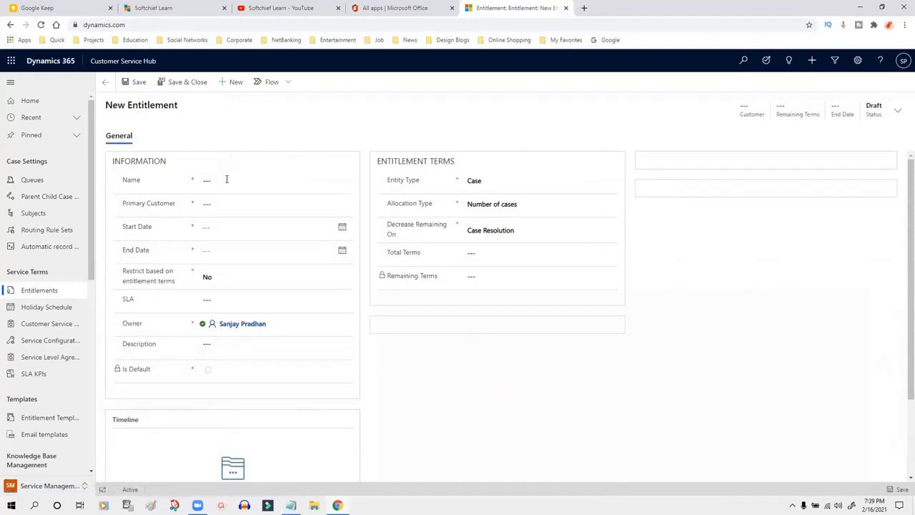
Step: Enter the entitlement's Name, capitalizing the customer's name in it
click(217, 179)
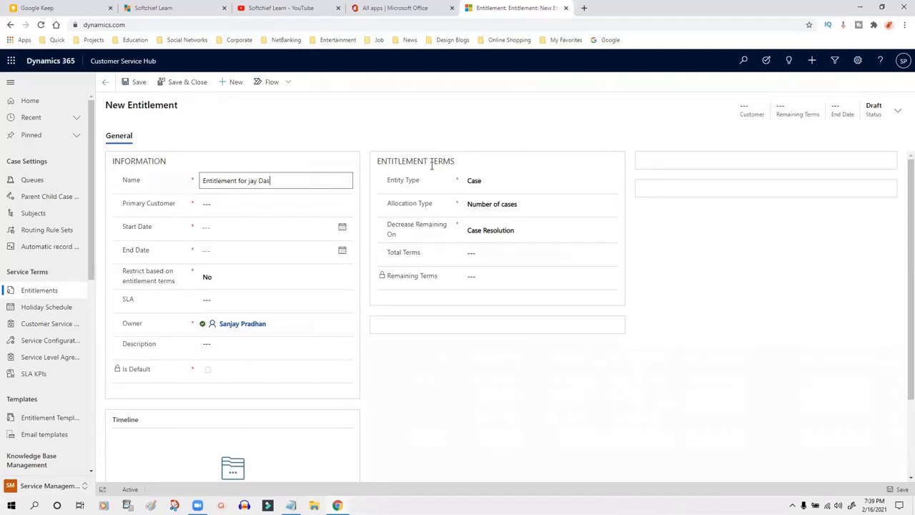
click(249, 182)
text(J)
click(154, 198)
click(289, 178)
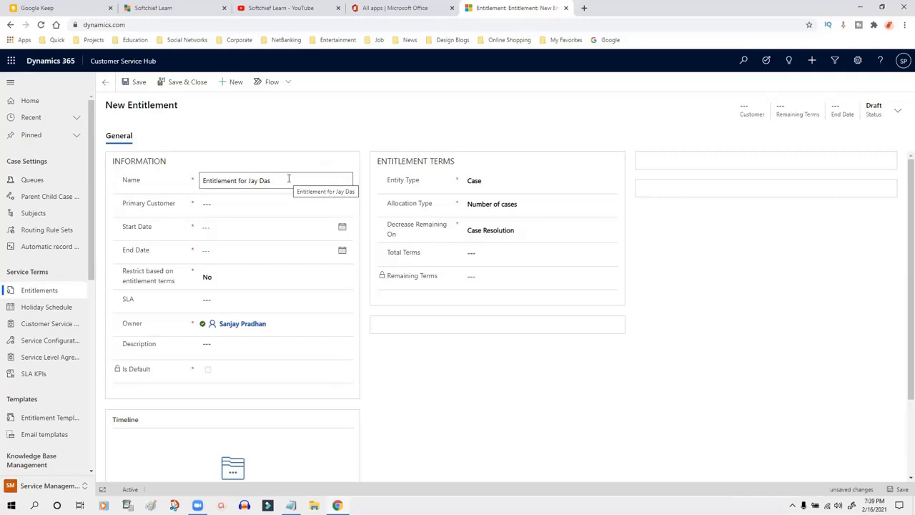
Step: Search all customer records and set Primary Customer to the matching contact
click(179, 205)
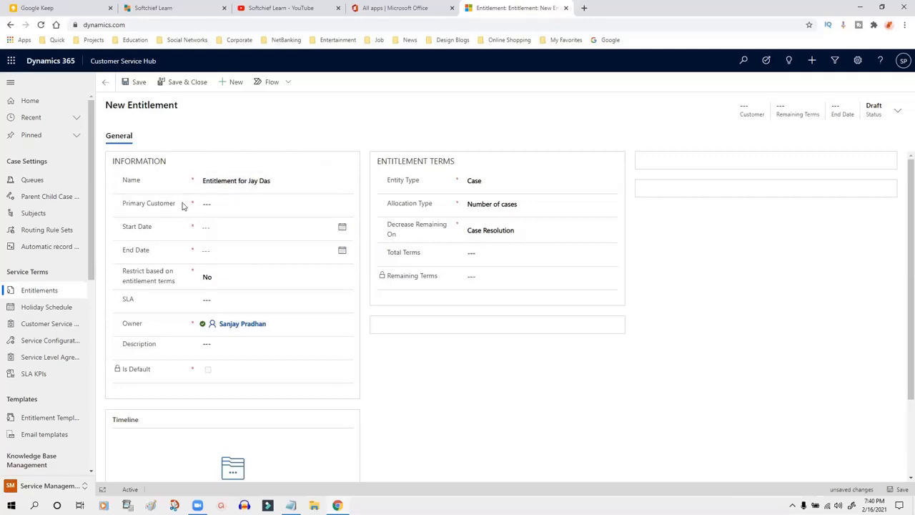
click(221, 204)
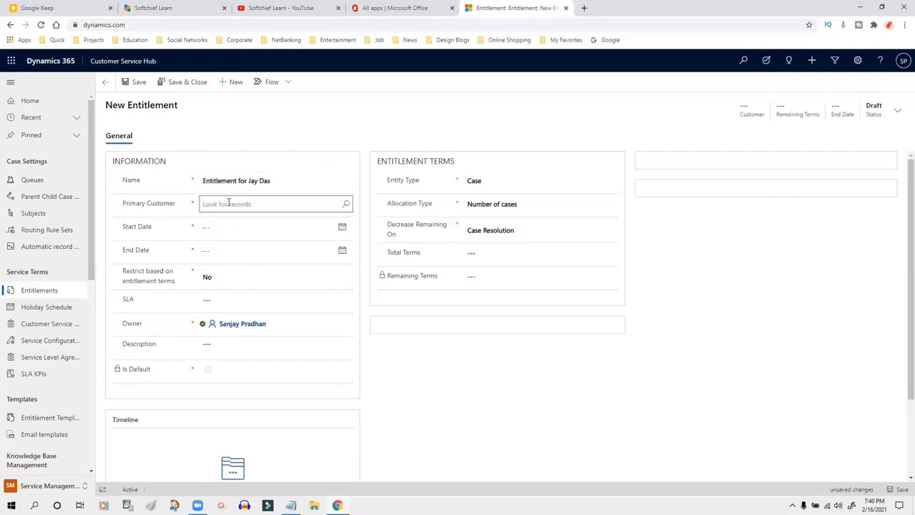
click(348, 205)
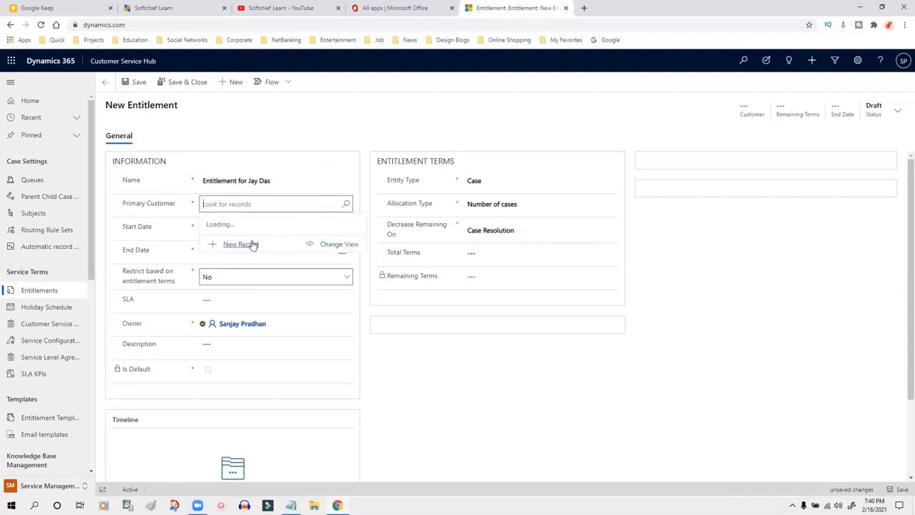
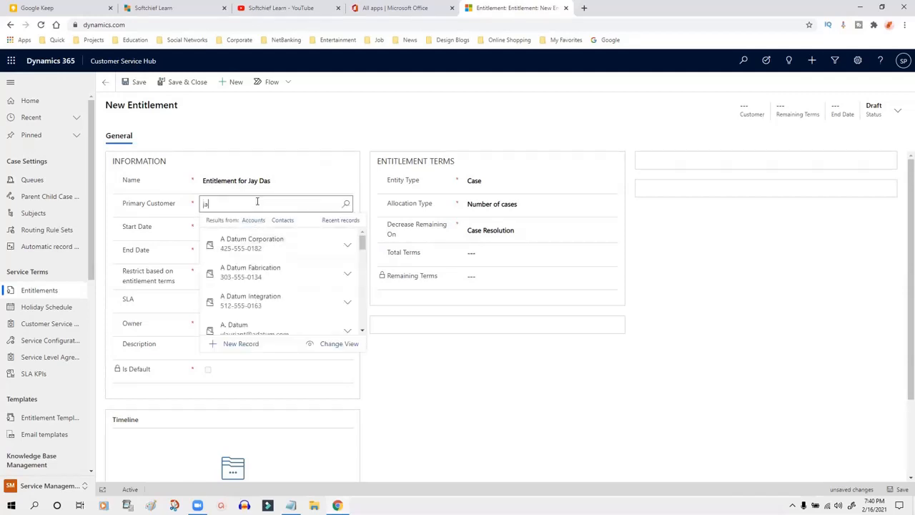
click(250, 238)
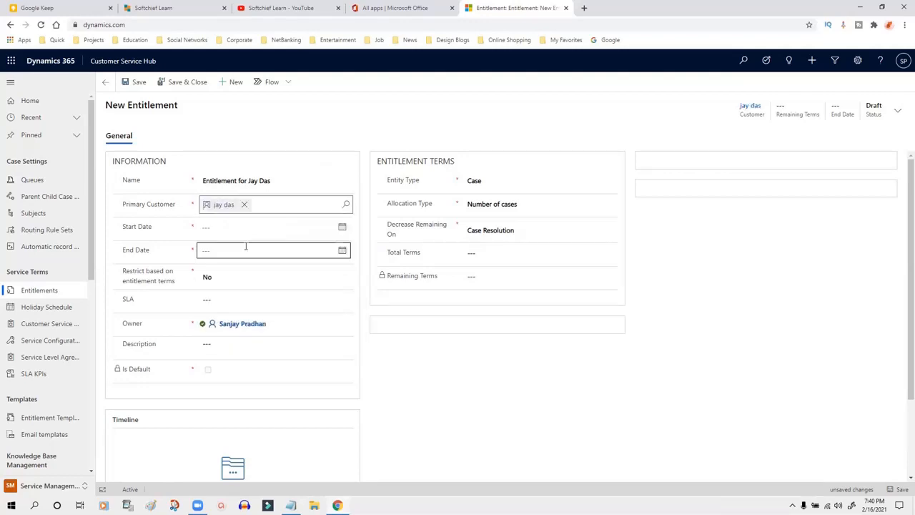
Step: Set the Start Date to 2/16/2021 and the End Date to 2/16/2022
click(212, 227)
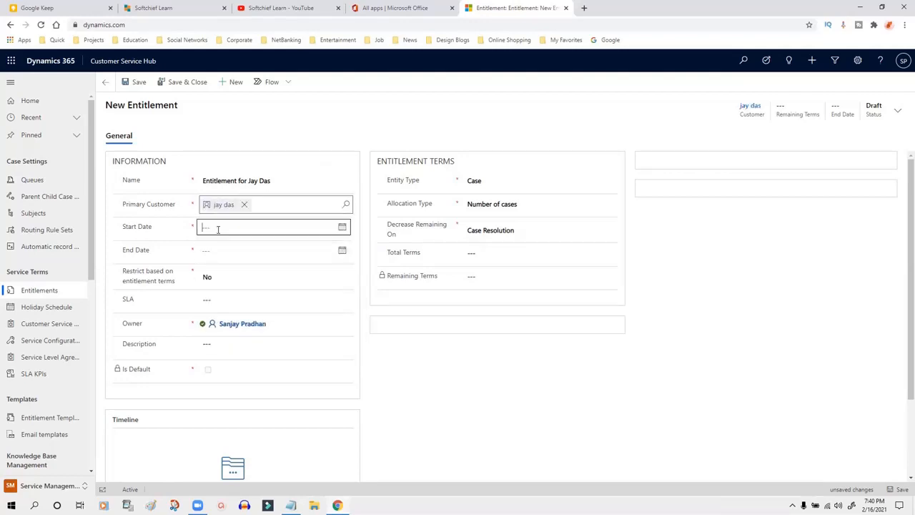
click(152, 237)
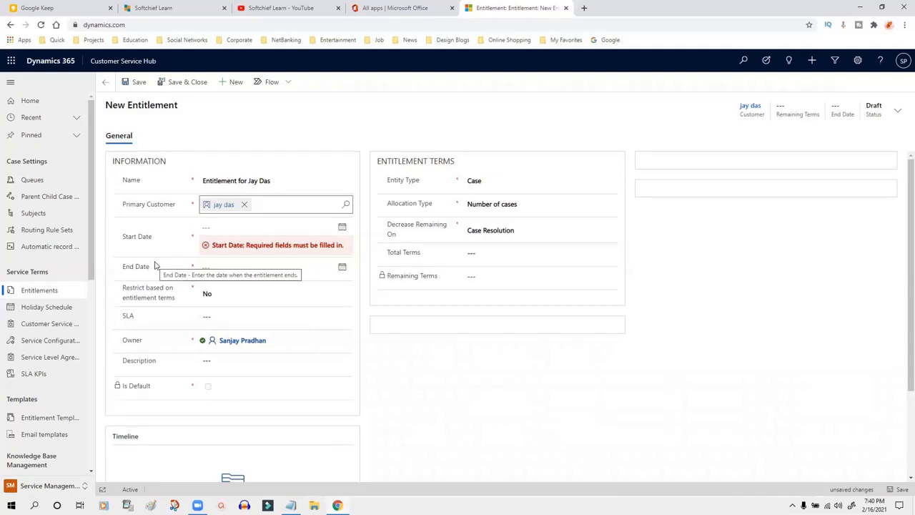
click(342, 227)
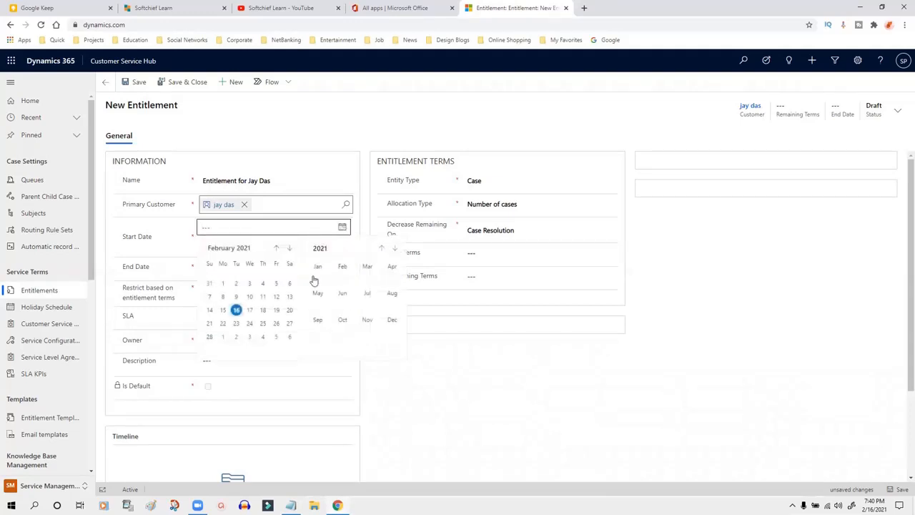
click(237, 310)
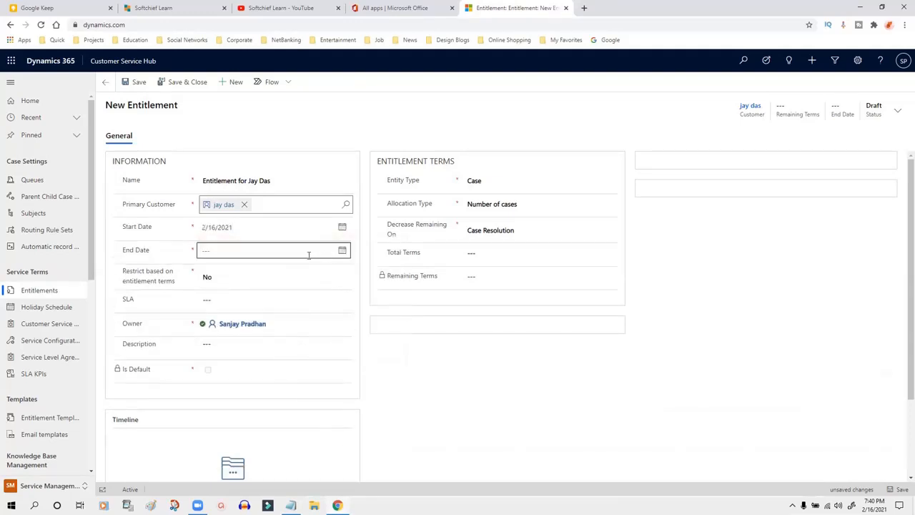
click(342, 251)
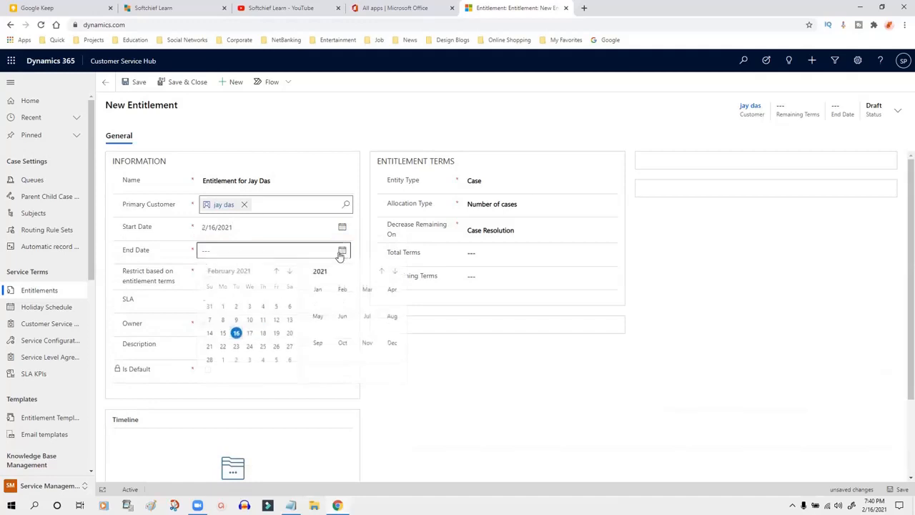
click(237, 334)
drag(229, 250, 238, 250)
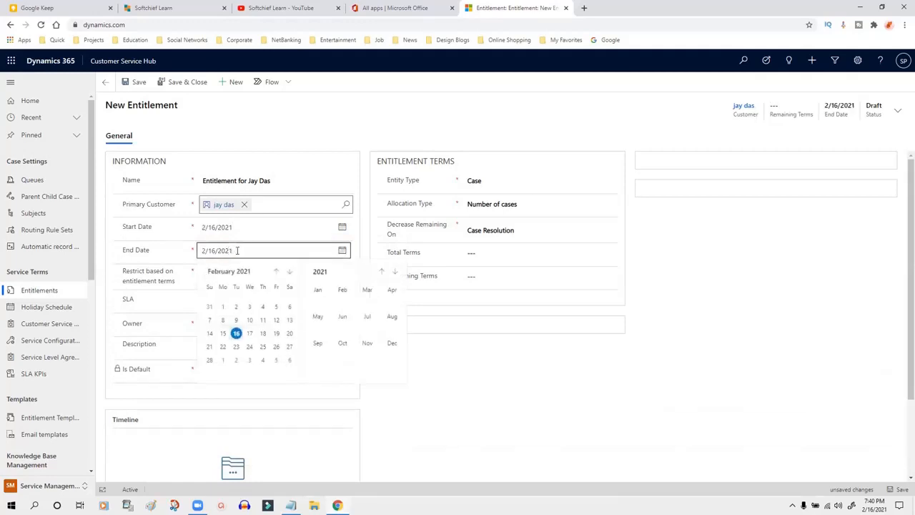
click(163, 259)
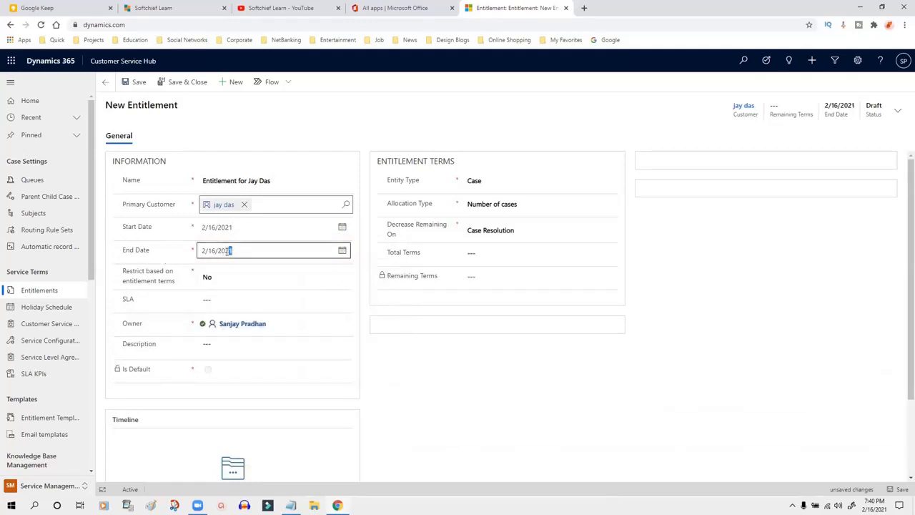
text(2)
click(170, 262)
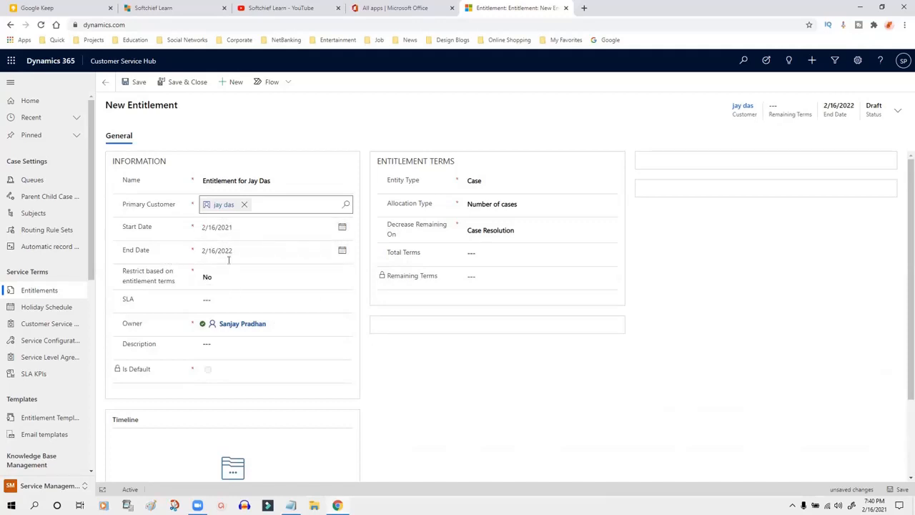
drag(124, 269, 172, 284)
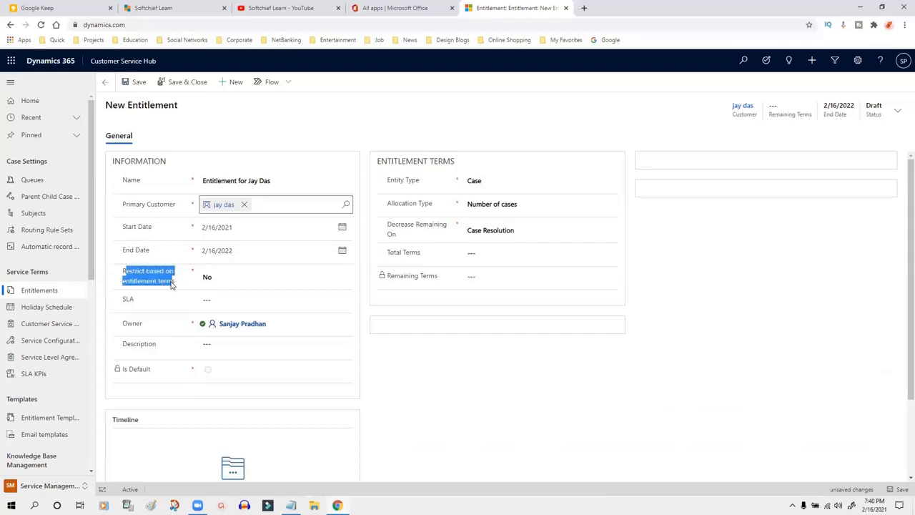
click(171, 284)
drag(122, 272, 172, 279)
click(247, 280)
click(248, 279)
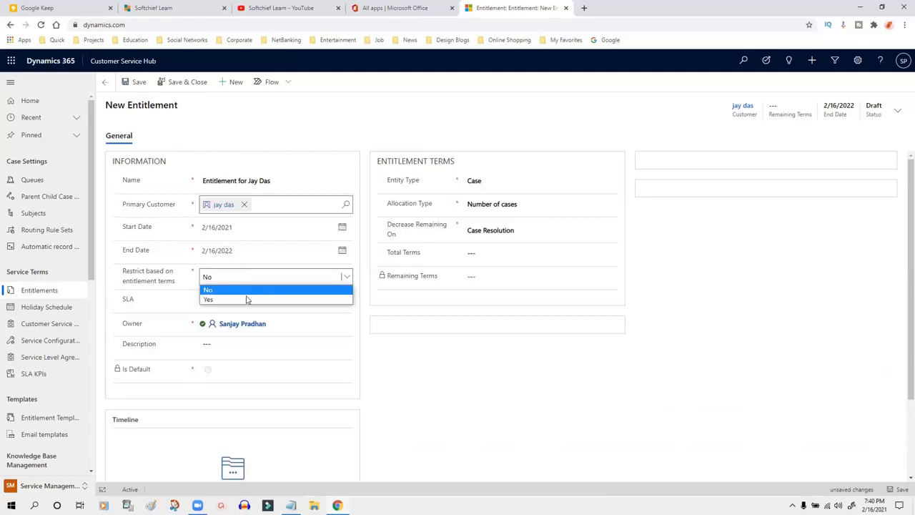
click(247, 300)
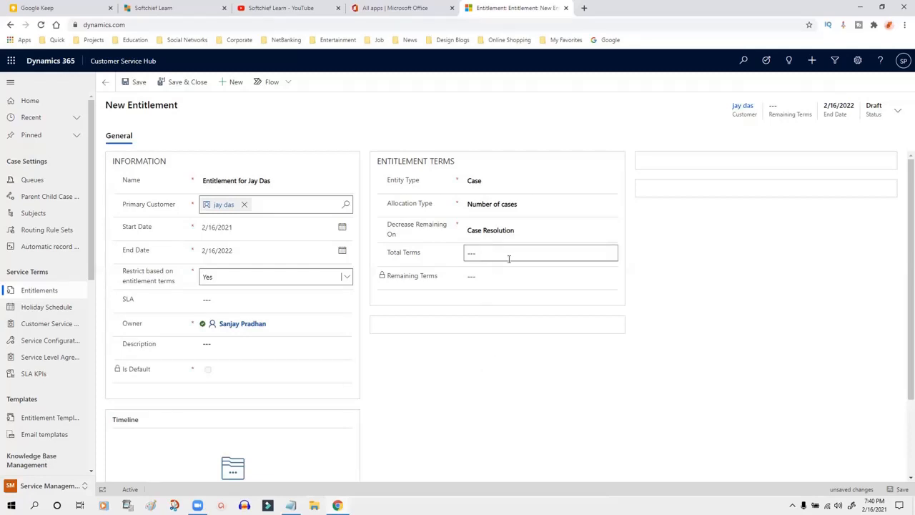
drag(127, 272, 173, 284)
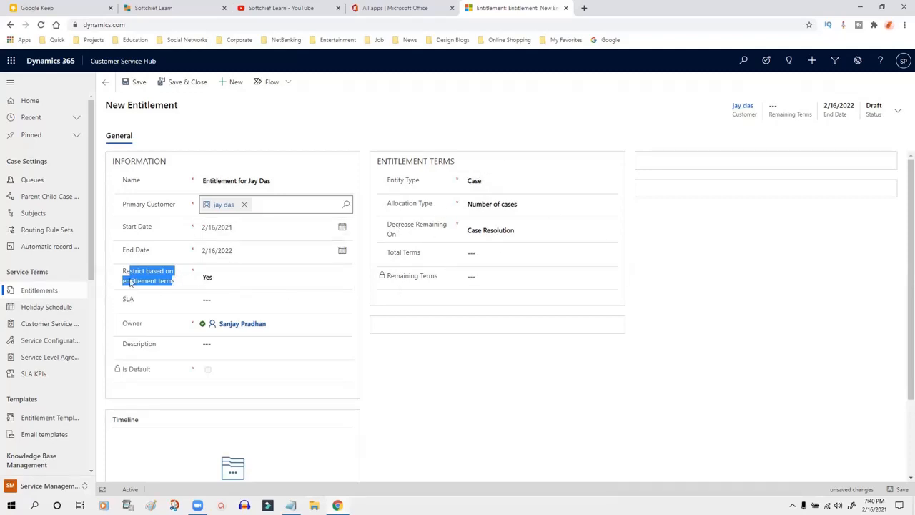
click(244, 281)
click(241, 282)
click(241, 290)
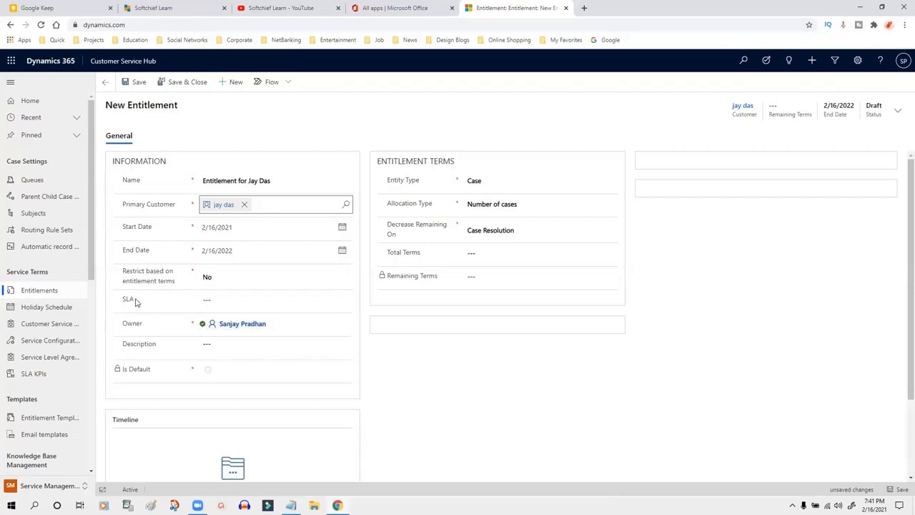
scroll(351, 349, down, 3)
scroll(355, 355, up, 3)
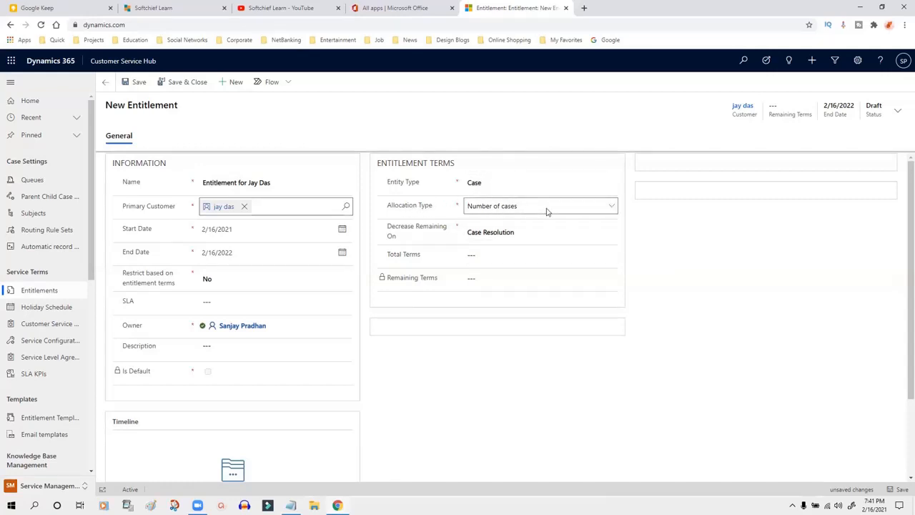
Step: Enter 100 as Total Terms and set Decrease Remaining On to Case Creation
click(473, 254)
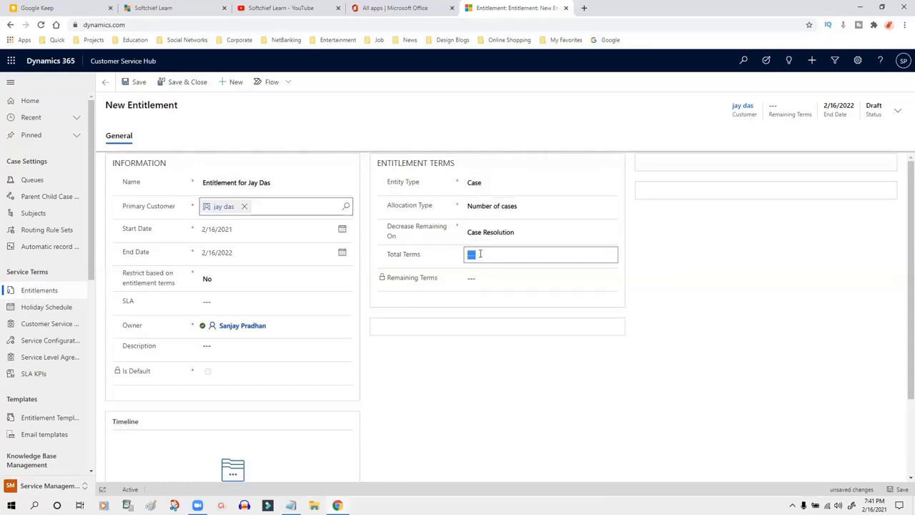
text(100)
click(659, 254)
click(502, 233)
click(502, 254)
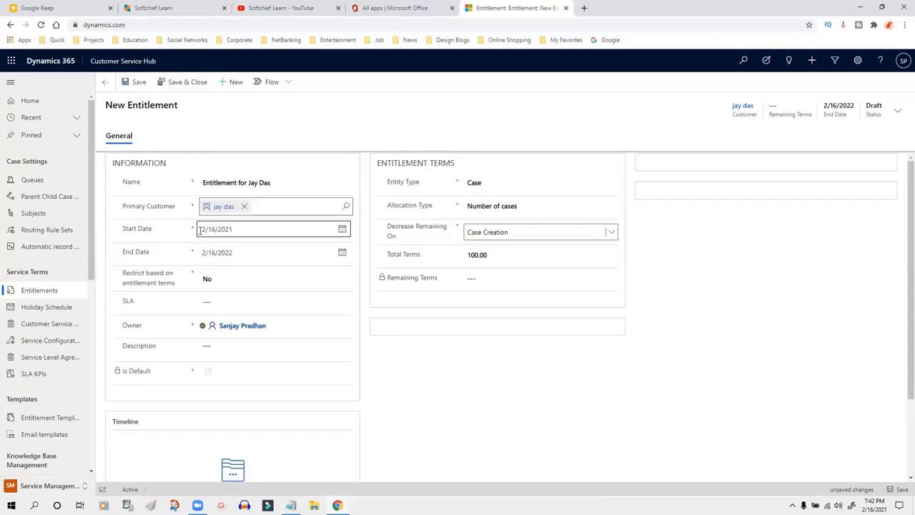
Step: Switch Decrease Remaining On back to Case Resolution
click(475, 257)
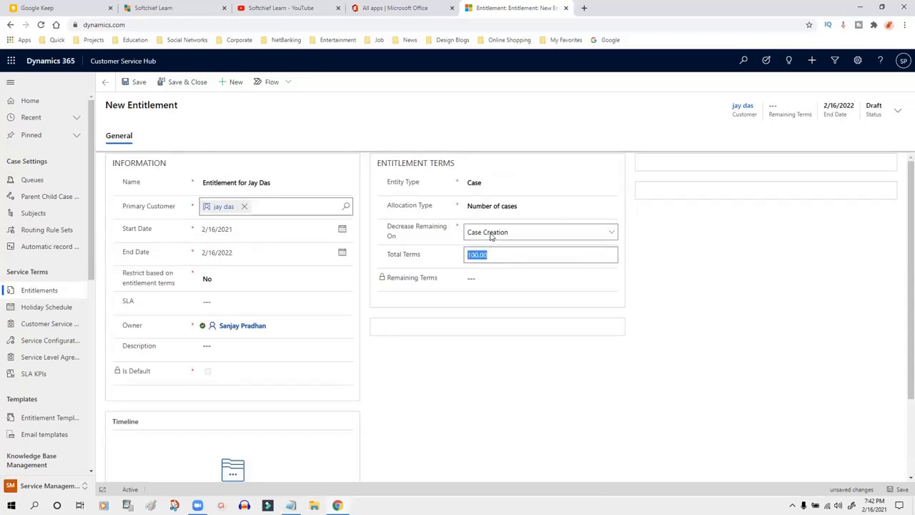
click(490, 235)
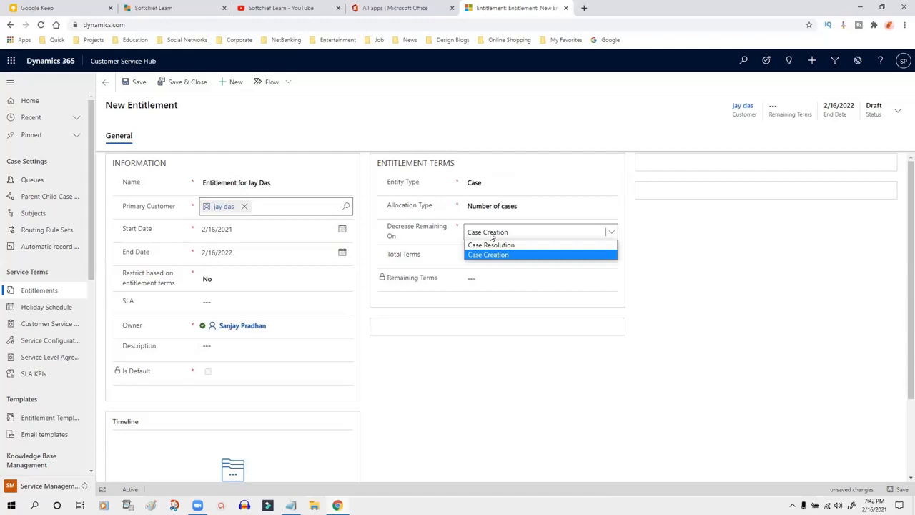
click(513, 246)
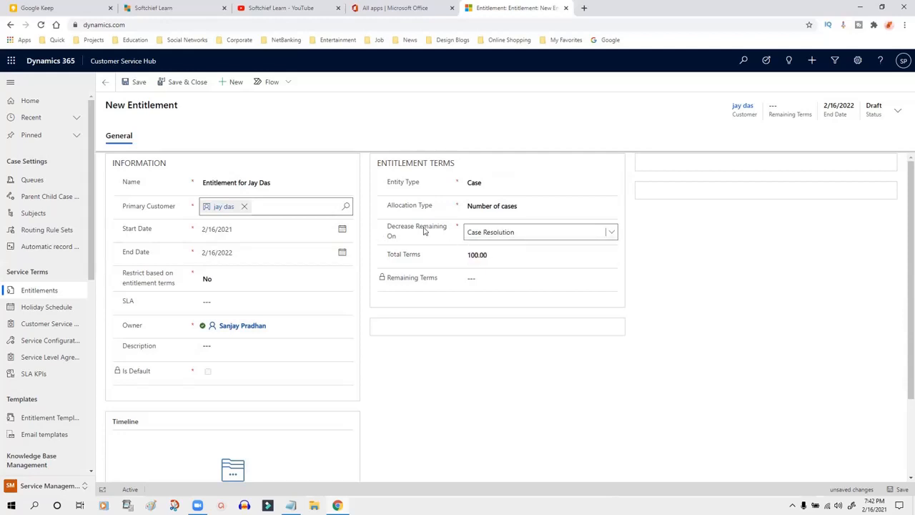
drag(391, 228, 414, 234)
click(402, 239)
click(413, 234)
Step: Set the Allocation Type to Number of hours and select the Total Terms value
drag(398, 205, 439, 206)
click(438, 207)
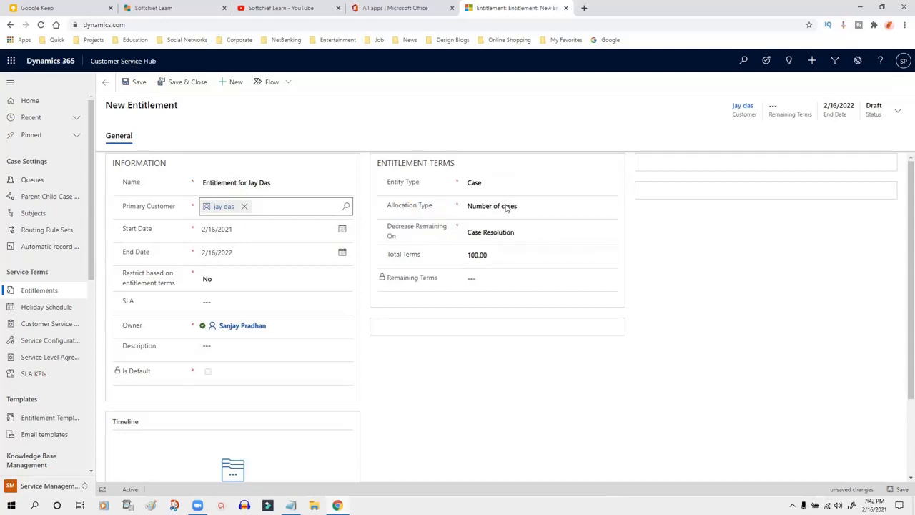
click(507, 207)
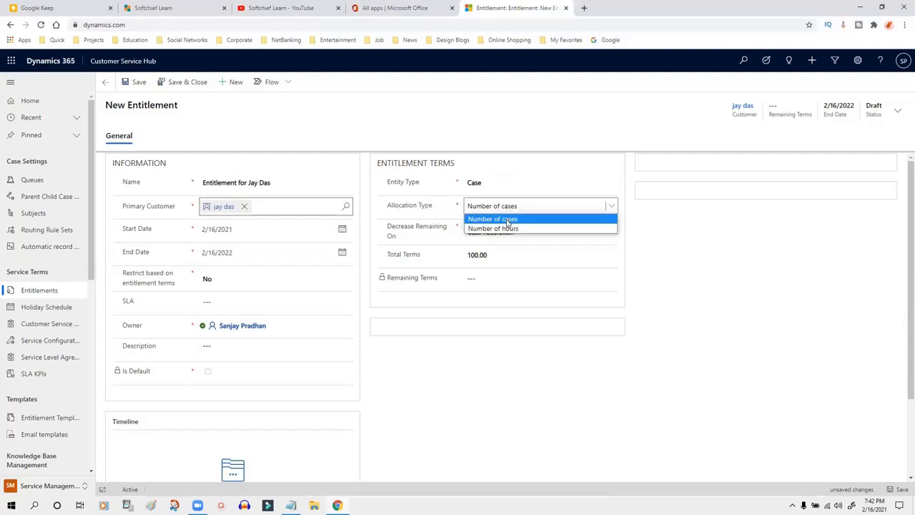
click(506, 221)
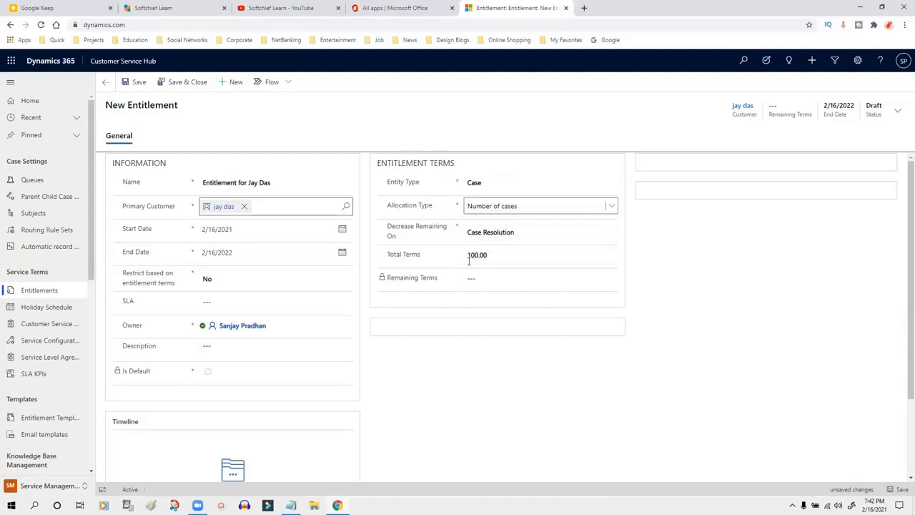
click(493, 255)
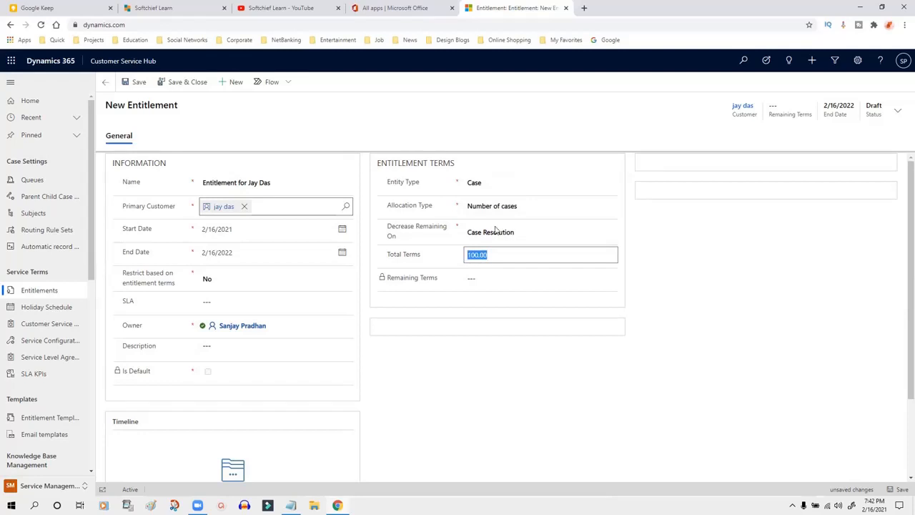
click(508, 207)
click(493, 228)
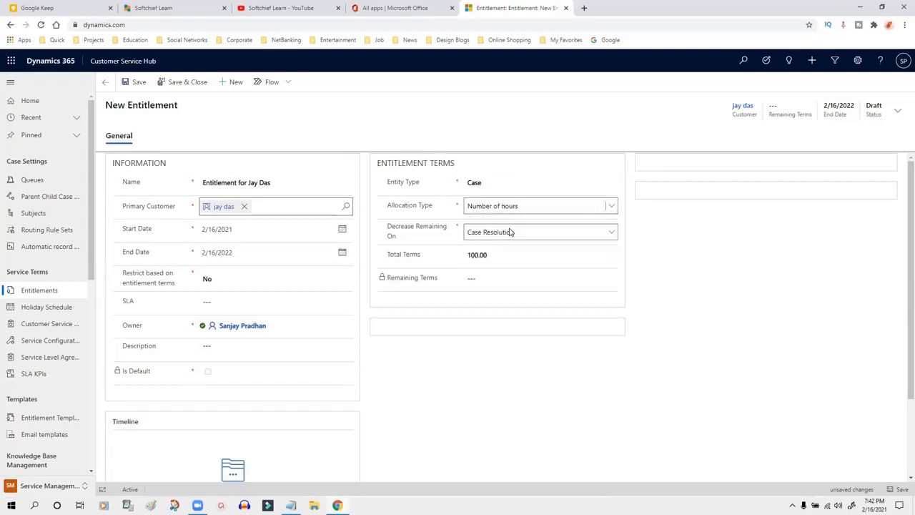
click(490, 255)
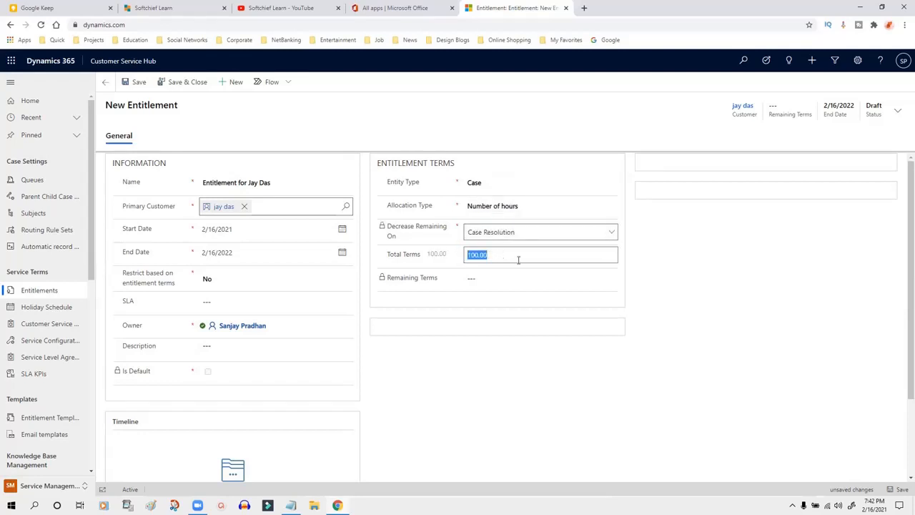
Step: Replace the Total Terms value of 100 with 6000 hours
text(6000)
click(628, 272)
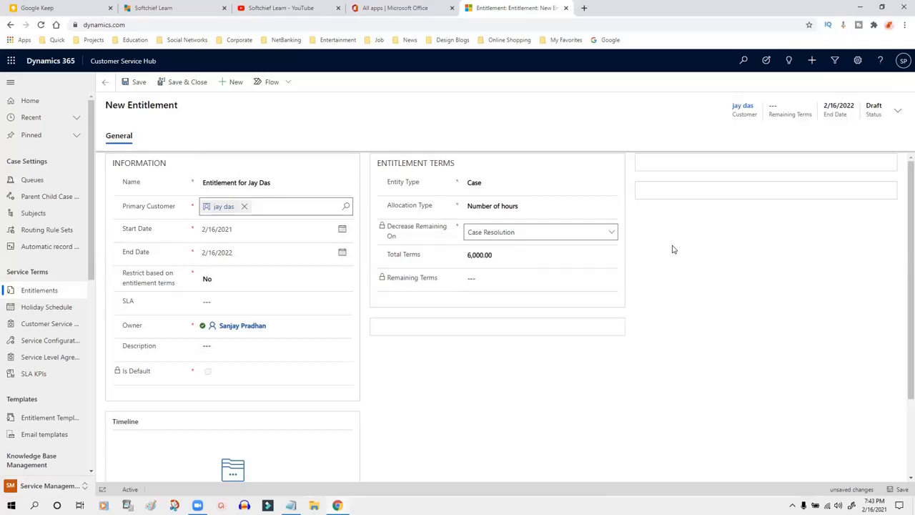
click(476, 255)
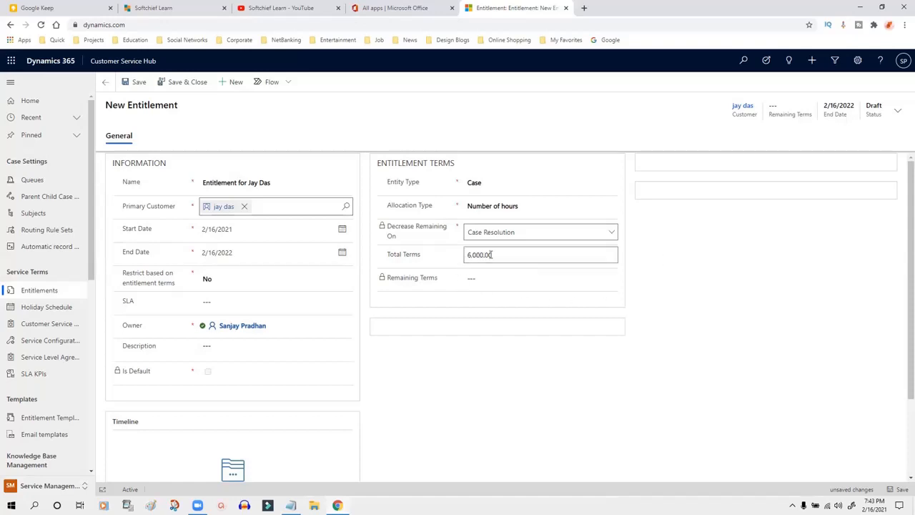
double_click(495, 253)
click(504, 251)
drag(504, 252, 481, 257)
click(504, 253)
double_click(503, 253)
click(650, 271)
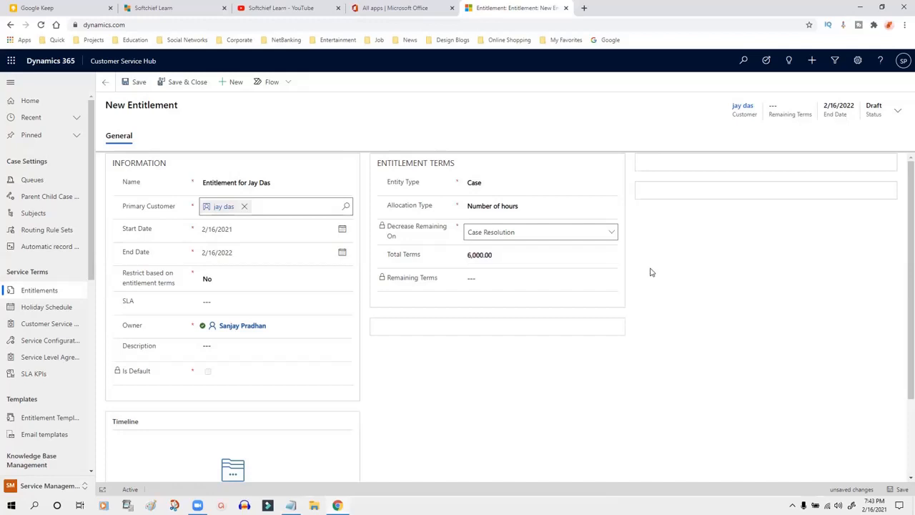
click(496, 254)
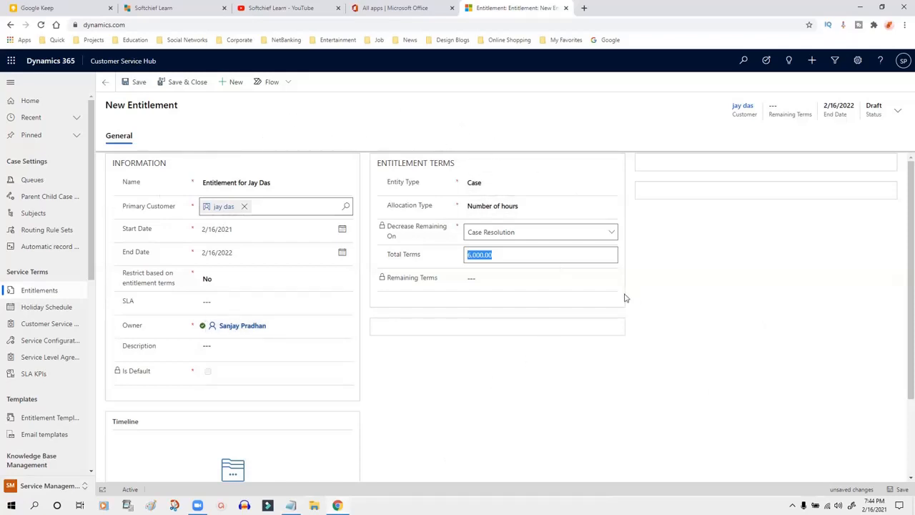
Step: Revert to Allocation Type Number of cases, decreasing on Case Creation, with Total Terms 100
click(496, 206)
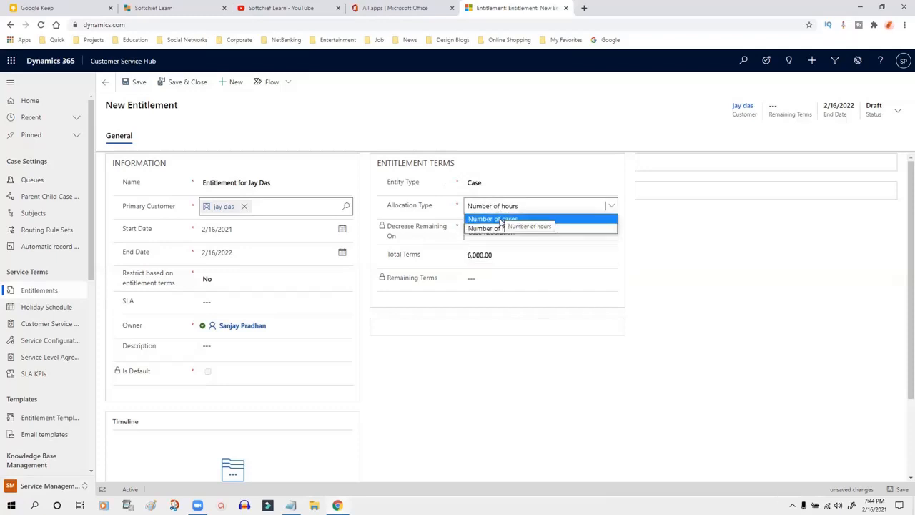
click(480, 225)
click(496, 235)
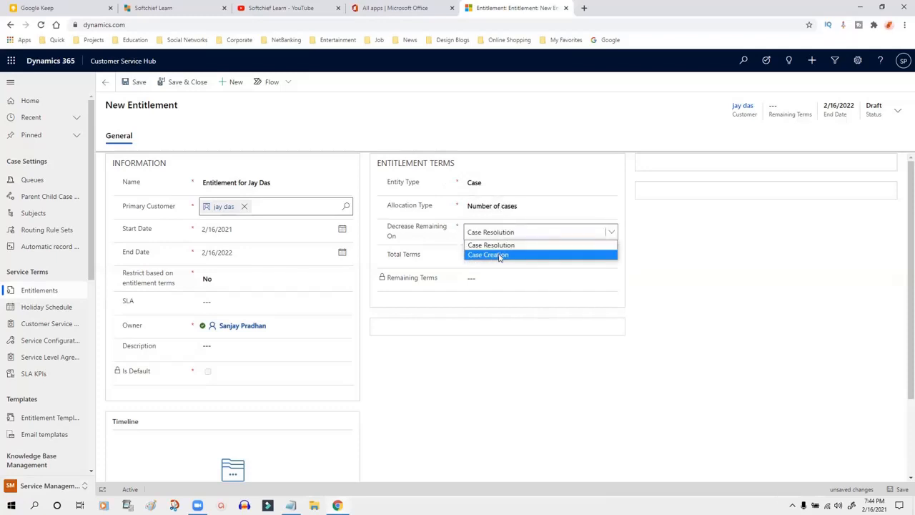
click(498, 256)
click(510, 255)
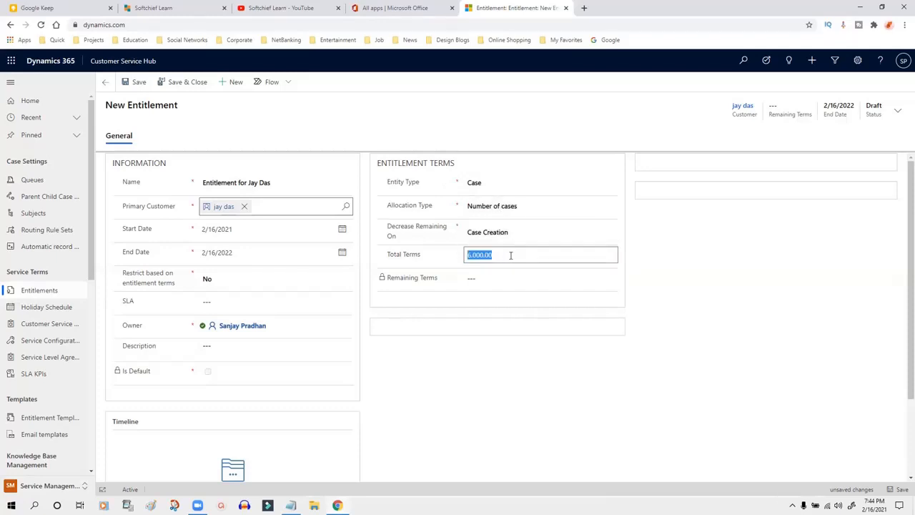
text(100)
click(653, 267)
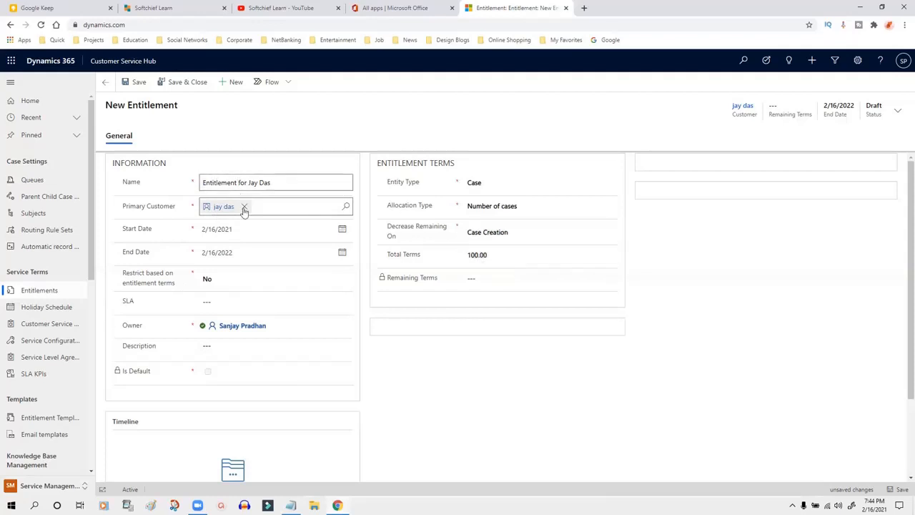
drag(393, 281, 490, 282)
click(505, 282)
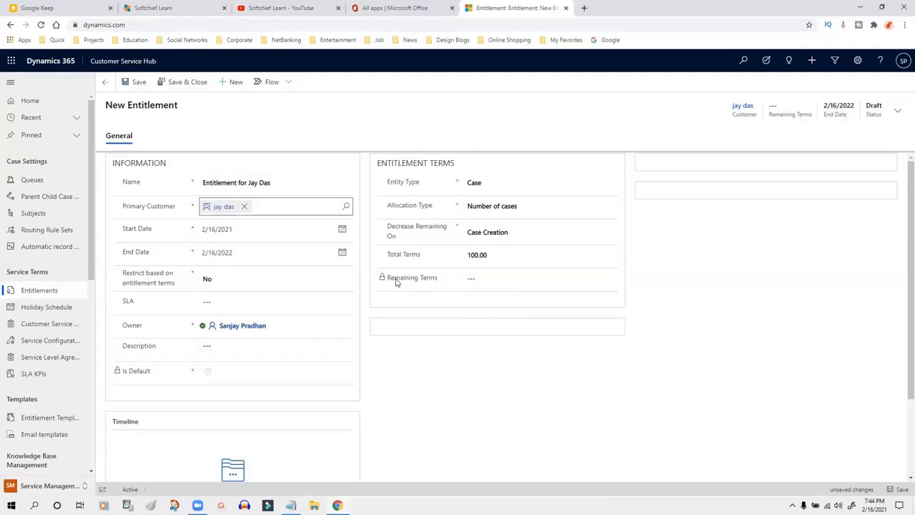
drag(395, 280, 509, 280)
drag(129, 275, 165, 288)
click(167, 288)
drag(124, 276, 178, 287)
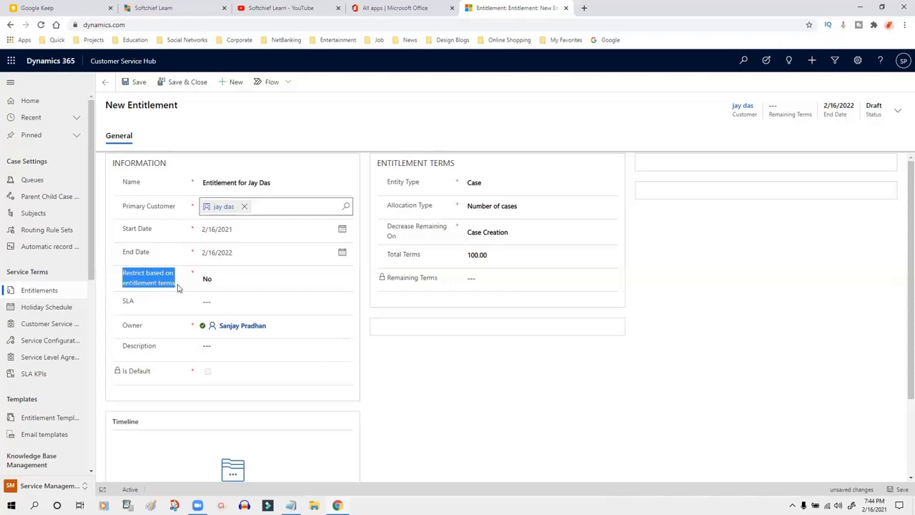
click(179, 288)
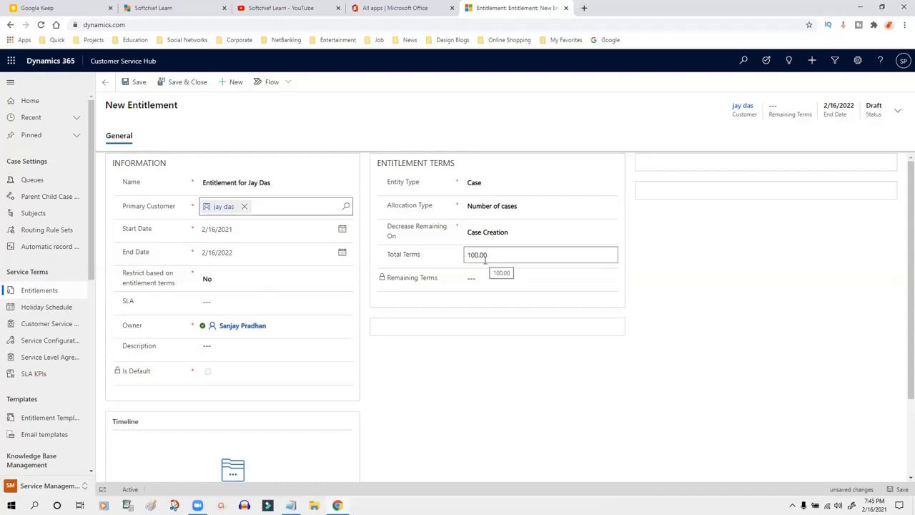
Step: Toggle Restrict based on entitlement terms to Yes, then back to No
click(229, 283)
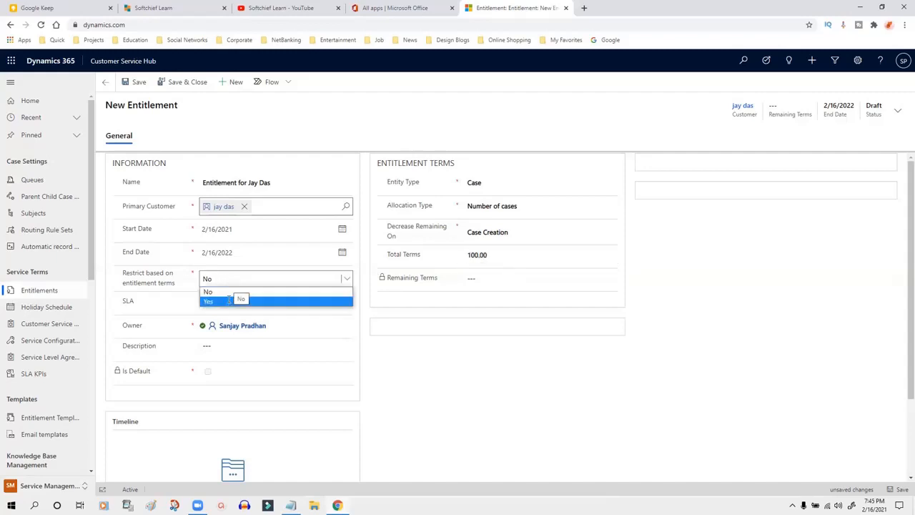
click(229, 300)
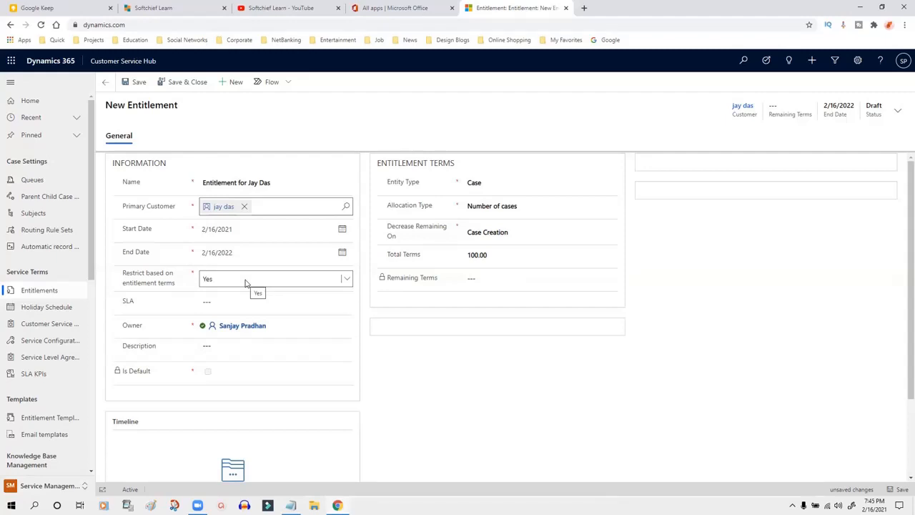
click(245, 283)
click(233, 291)
click(483, 381)
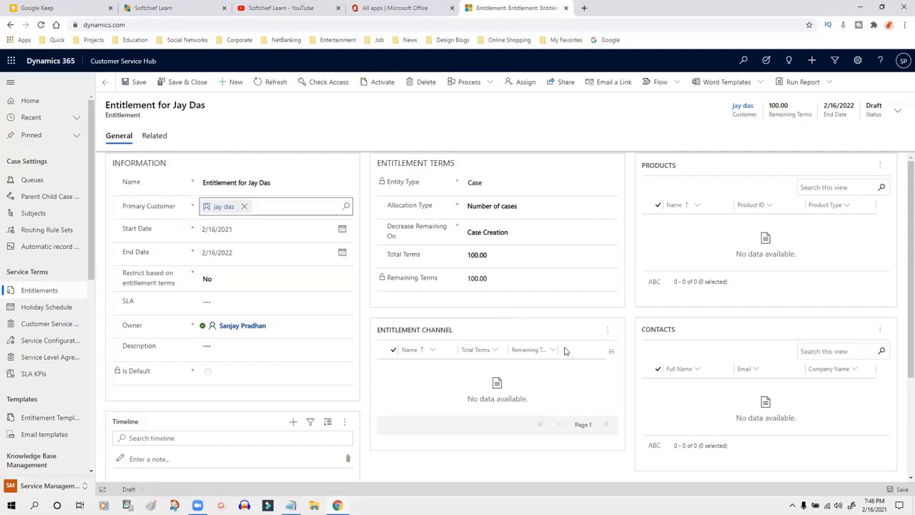
Step: Activate the entitlement and confirm the activation dialog, then review the read-only record
click(383, 83)
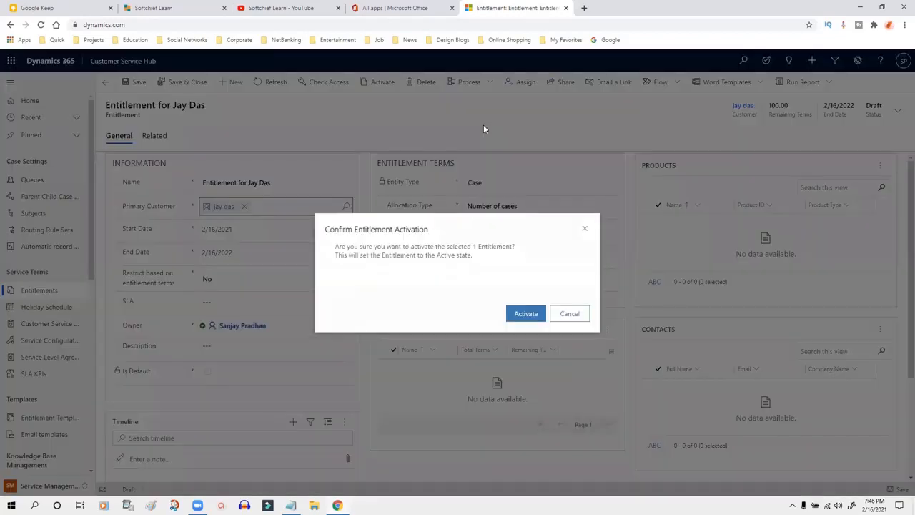
click(535, 317)
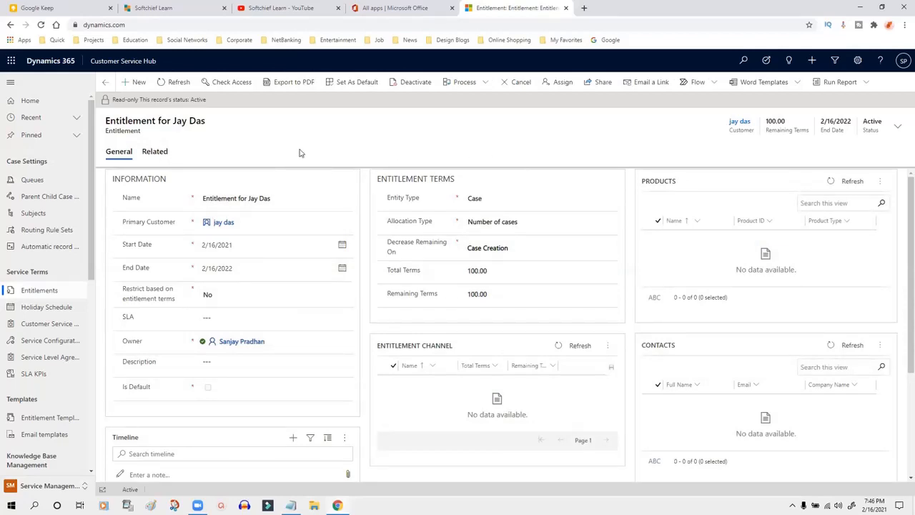
scroll(319, 213, down, 3)
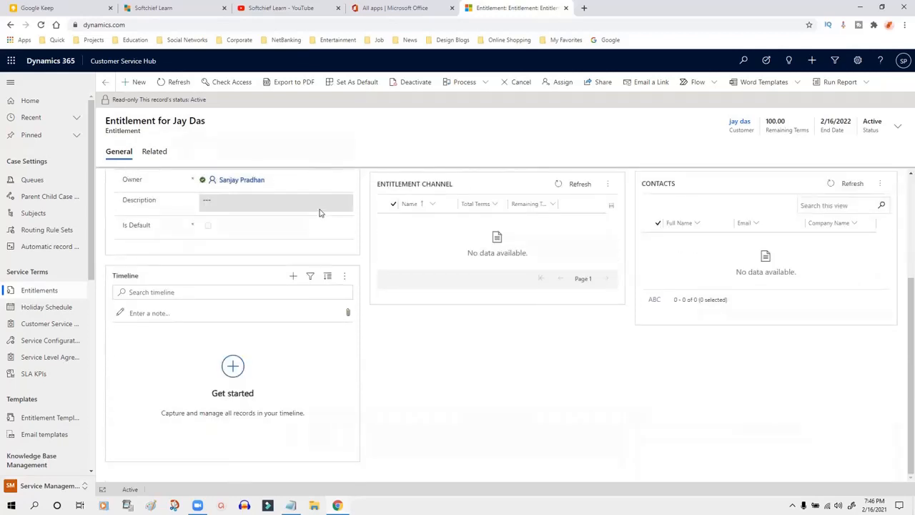
scroll(319, 213, up, 3)
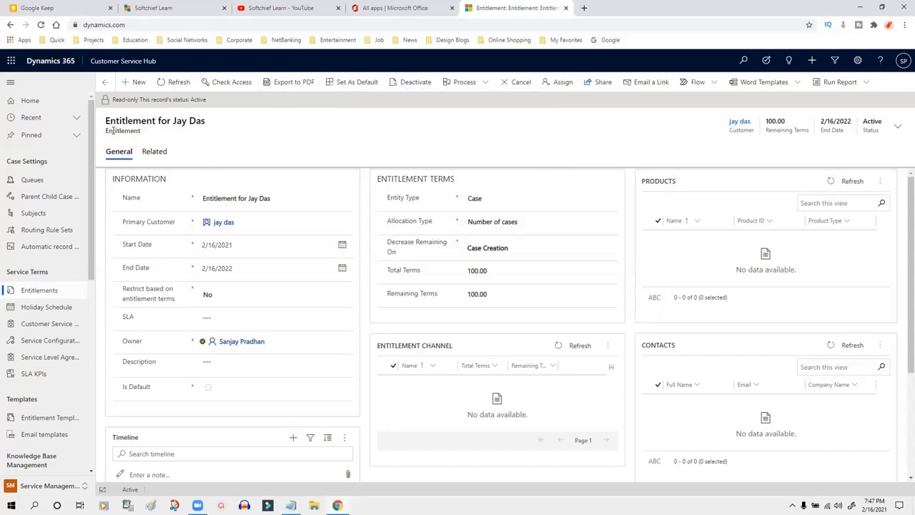
Step: Confirm Set As Default so this entitlement becomes the customer's default entitlement
drag(113, 131, 213, 126)
click(213, 126)
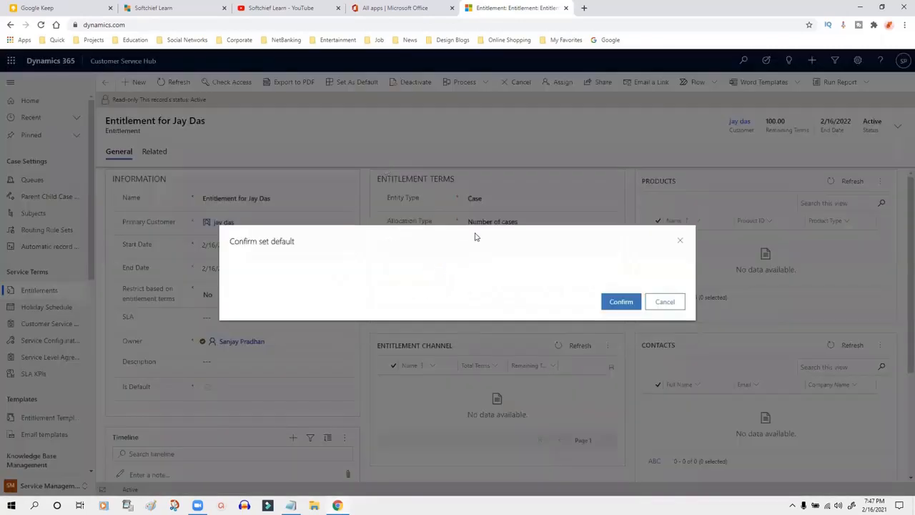
click(619, 301)
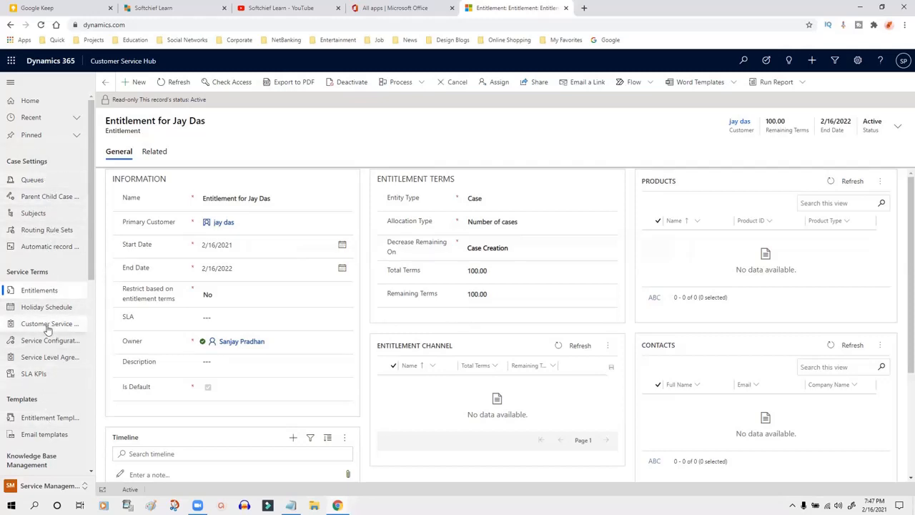
scroll(47, 331, down, 2)
click(48, 485)
Step: Switch to the Service area and show the My Active Cases list
click(50, 418)
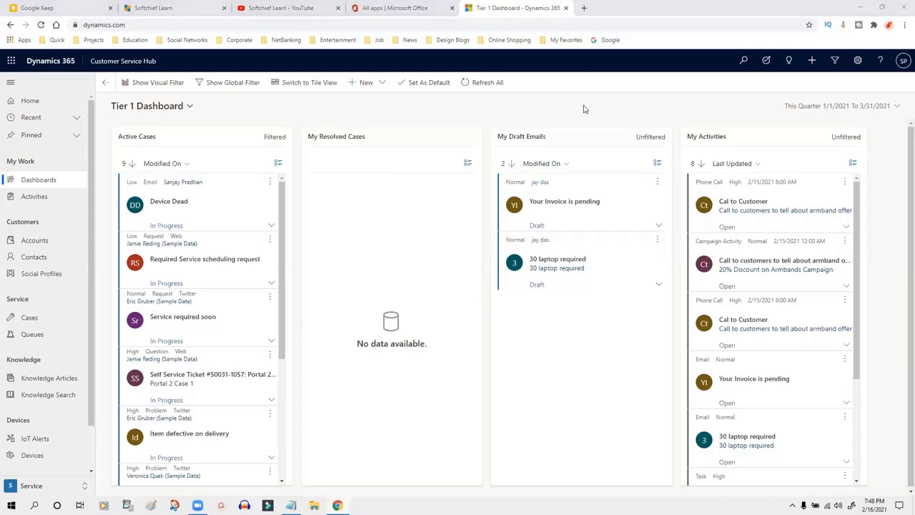
click(29, 317)
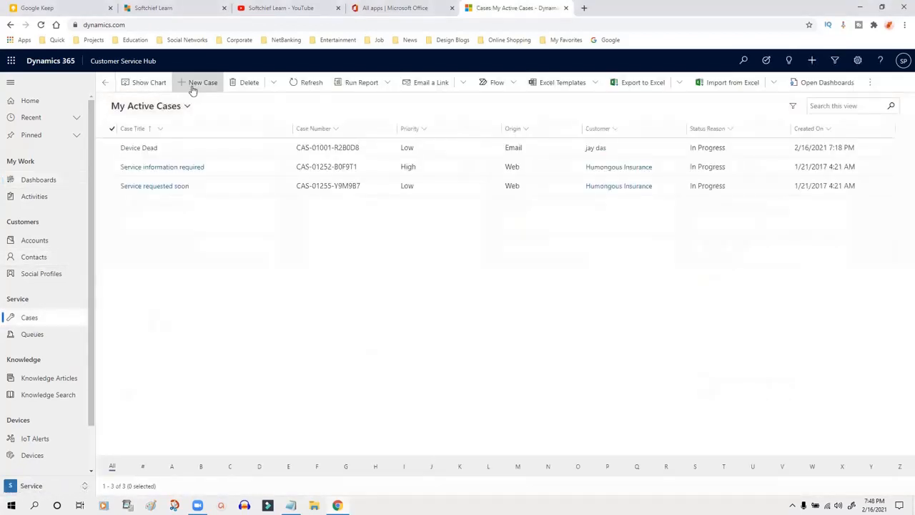
Step: Start a new case titled 'Regarding Device Configurations'
click(198, 83)
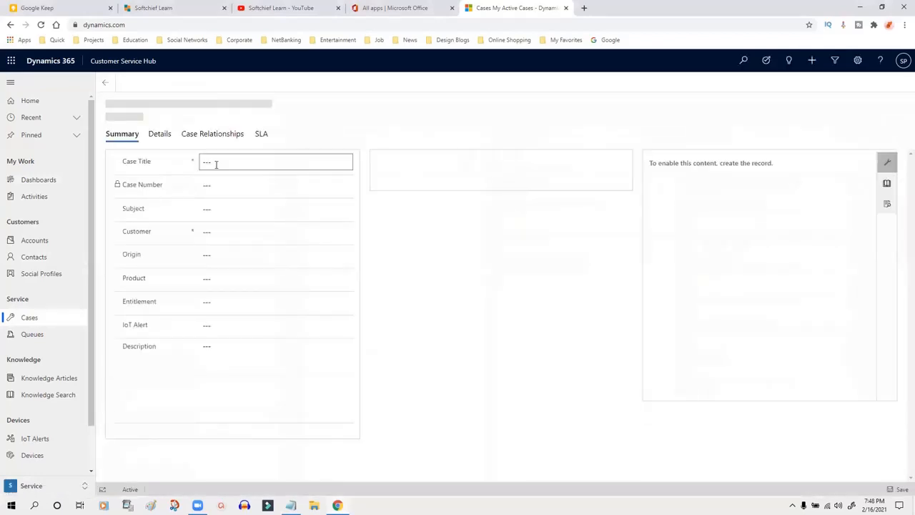
click(259, 162)
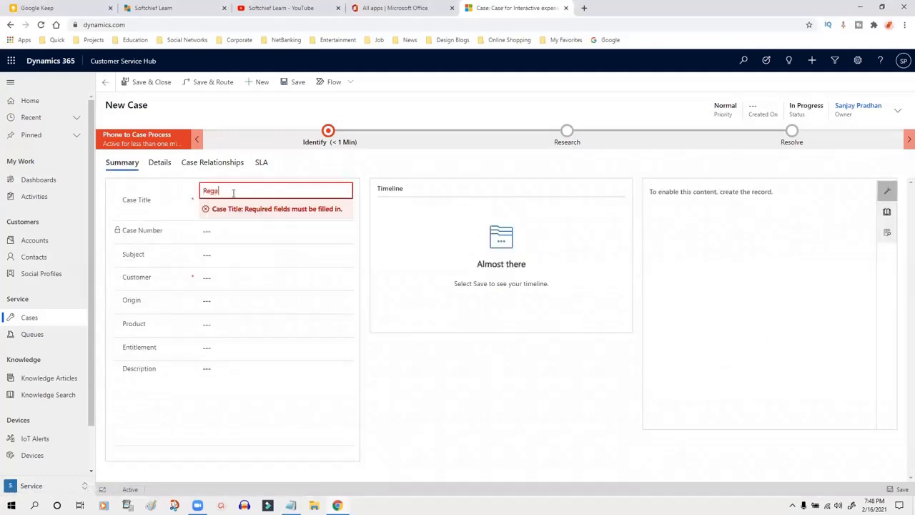
click(233, 193)
text(Regarding Device Configurat)
text(ions)
click(159, 230)
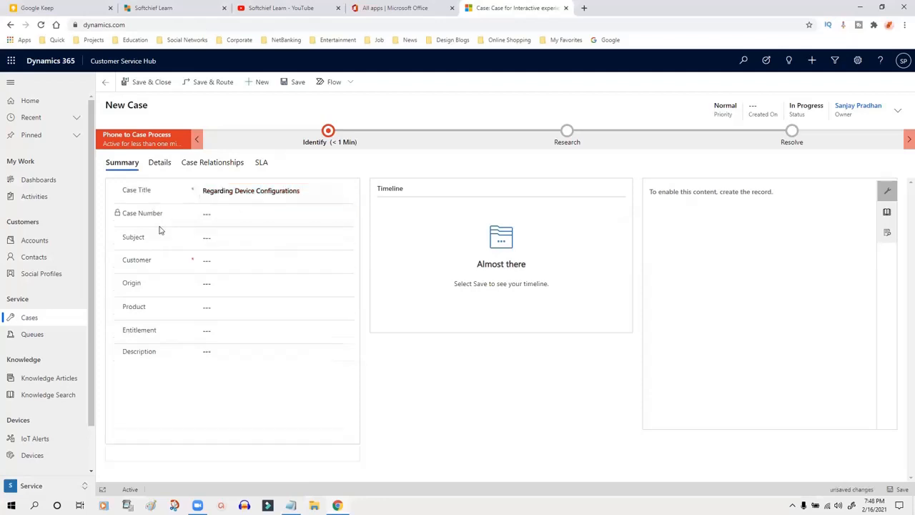
Step: Set the case subject to Query > Information
click(240, 241)
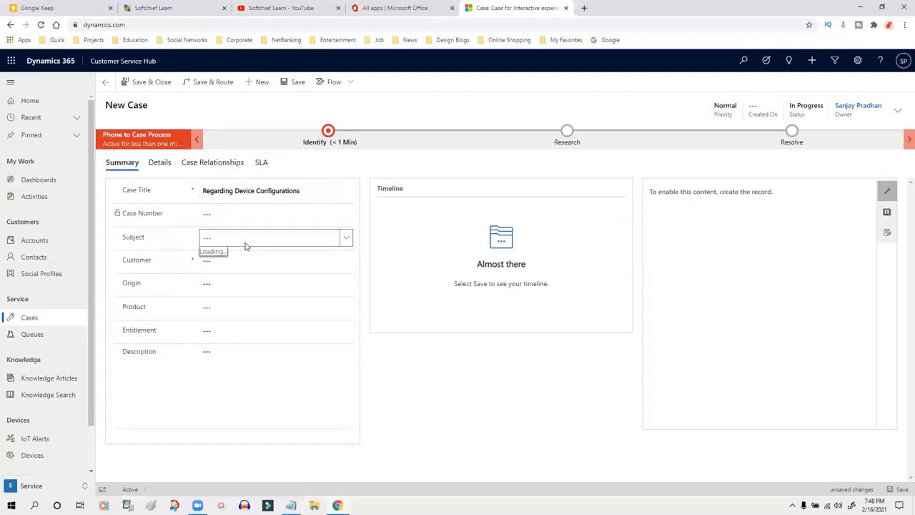
click(346, 239)
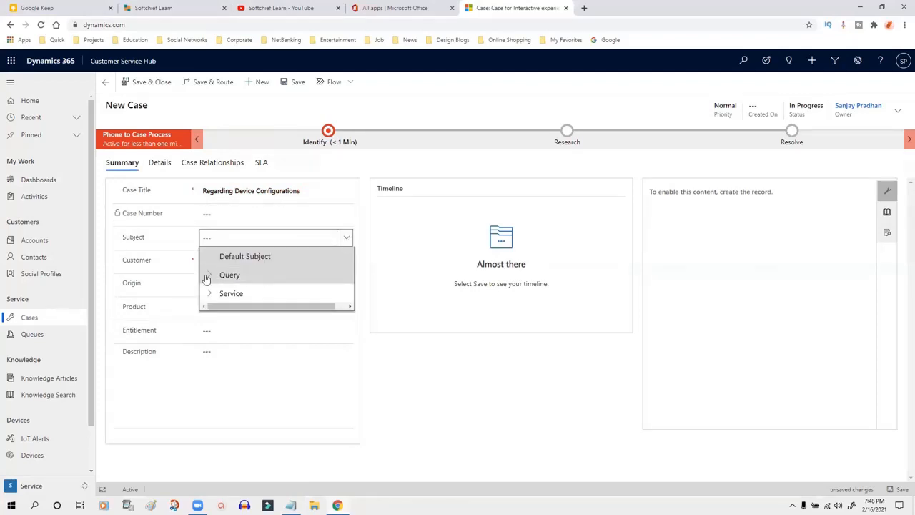
click(230, 277)
click(344, 238)
click(209, 275)
click(235, 294)
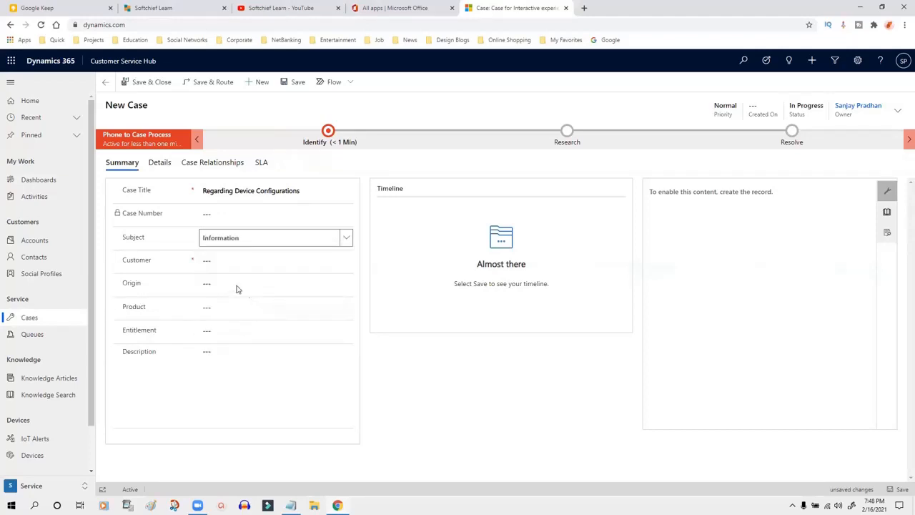
Step: Search for the customer's contact and set it as the case customer
click(221, 261)
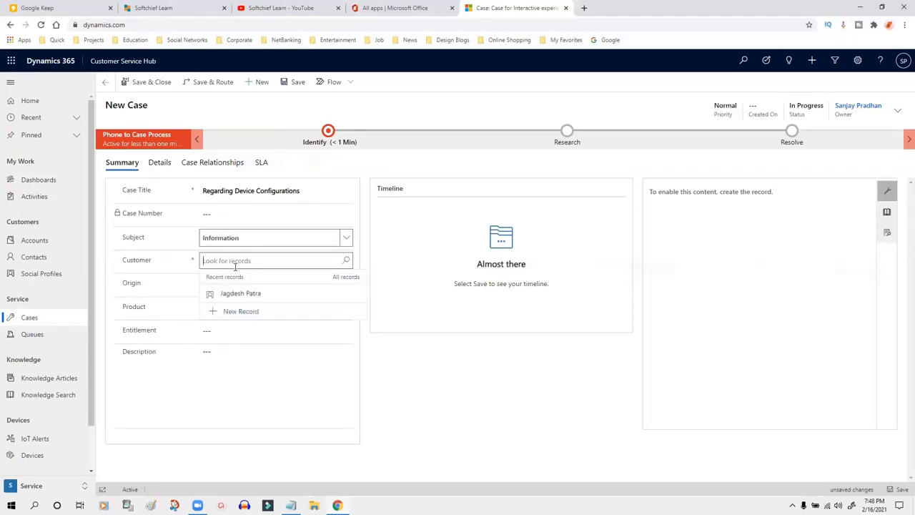
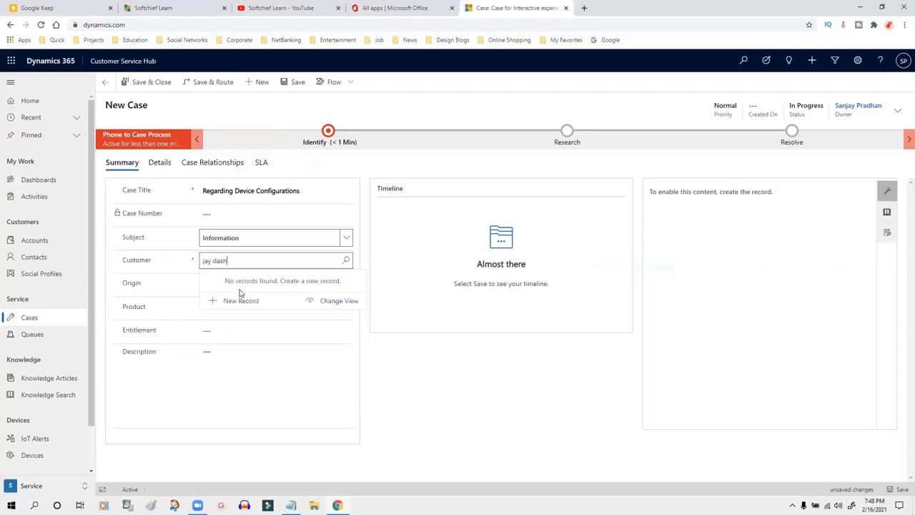
click(234, 295)
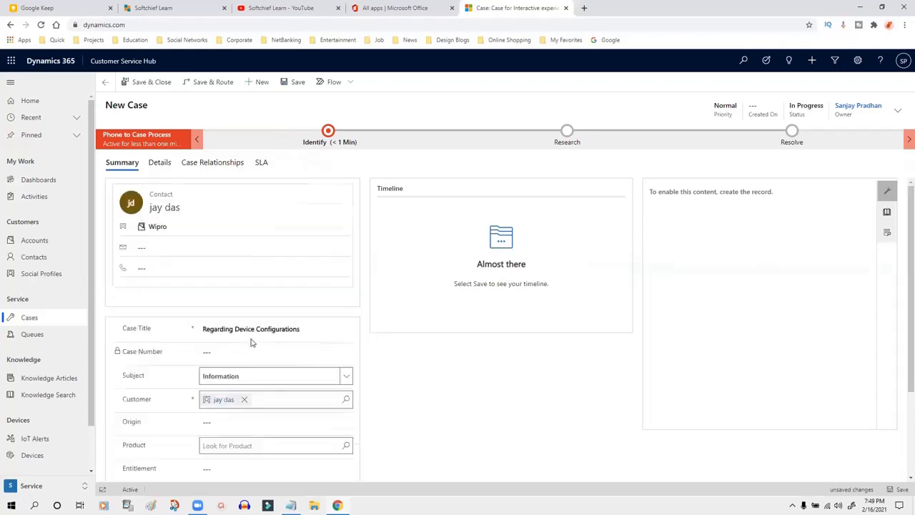
scroll(411, 373, down, 2)
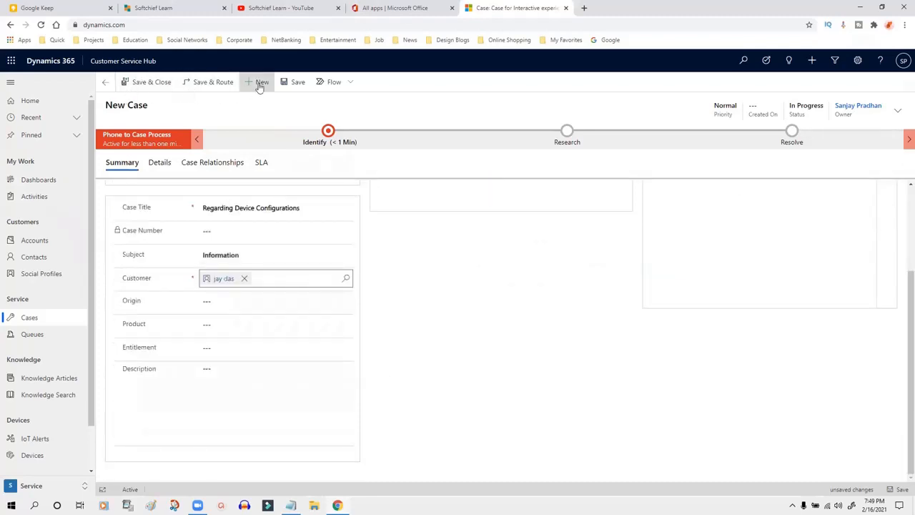
Step: Save the case with its entitlement applied, leaving 99.00 of 100.00 remaining terms
click(232, 348)
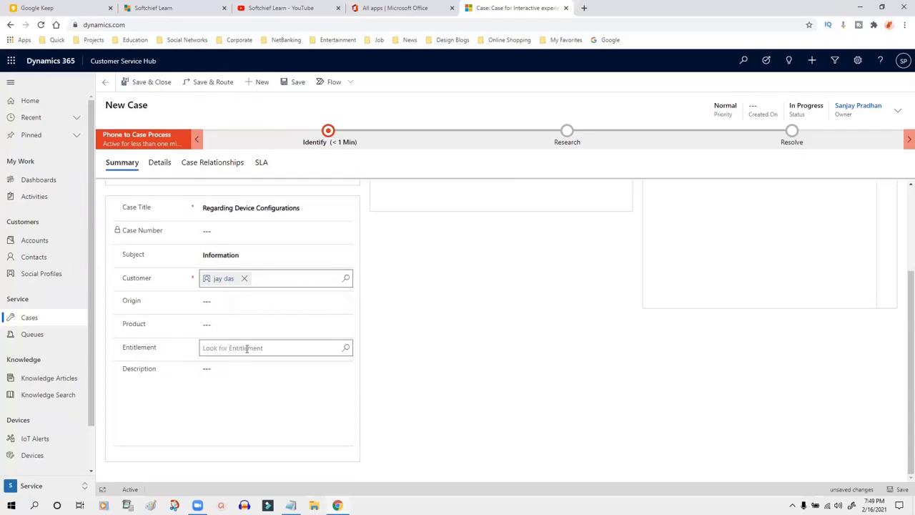
click(292, 81)
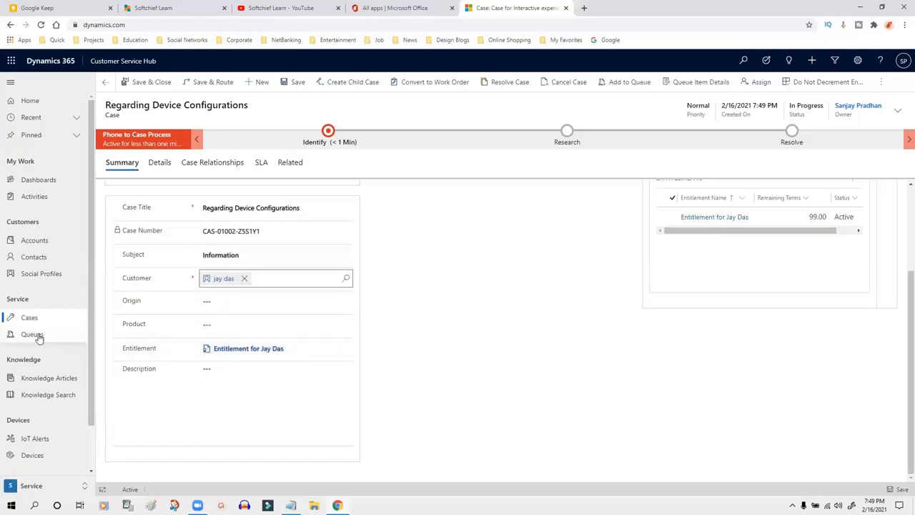
click(217, 355)
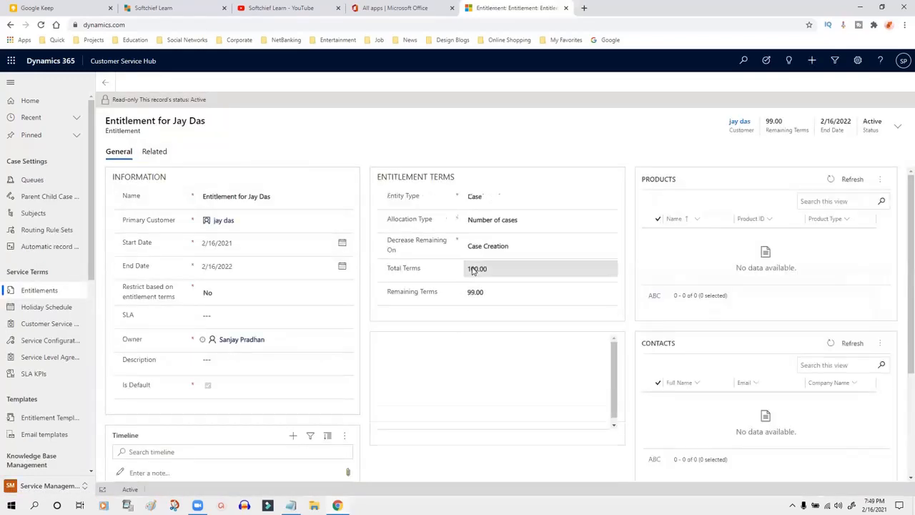
Step: Highlight the entitlement's Total and Remaining Terms, now showing 99.00 remaining
drag(468, 269, 487, 296)
click(421, 296)
click(470, 294)
click(486, 295)
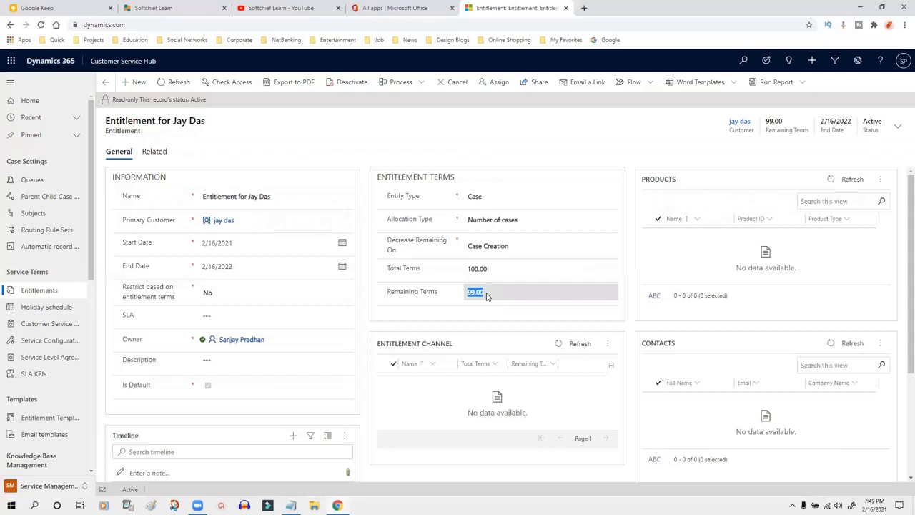
click(372, 291)
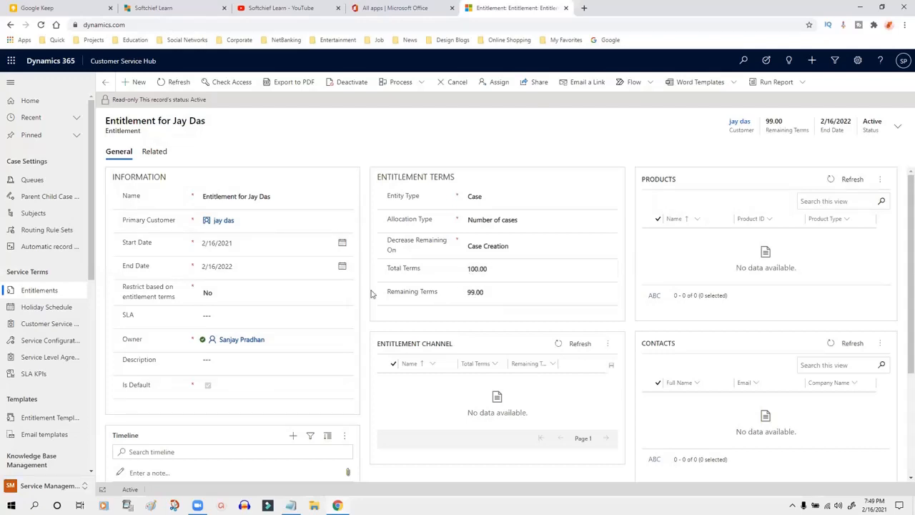
click(48, 486)
click(150, 290)
Step: Review the entitlement details and 100.00 Total Terms, then choose Deactivate
drag(169, 178, 509, 465)
click(495, 459)
scroll(521, 243, down, 1)
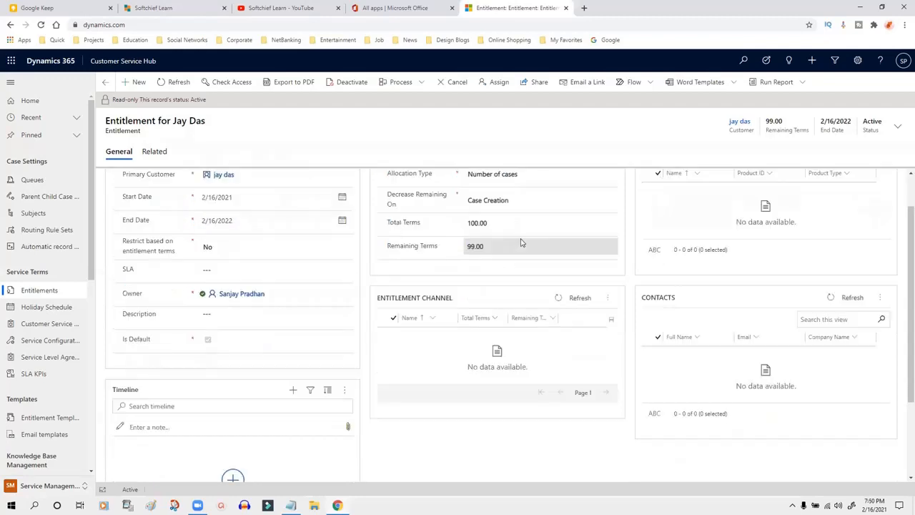
click(607, 299)
click(605, 303)
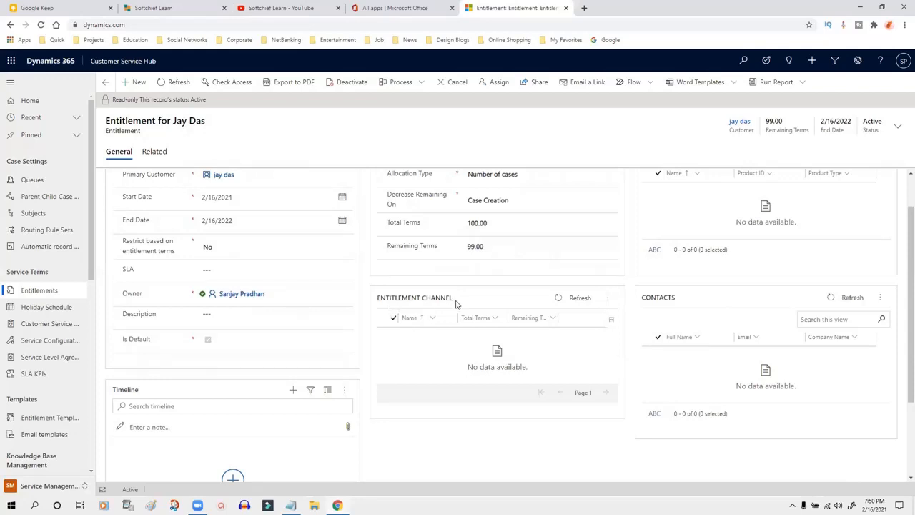
drag(490, 227, 467, 226)
click(349, 89)
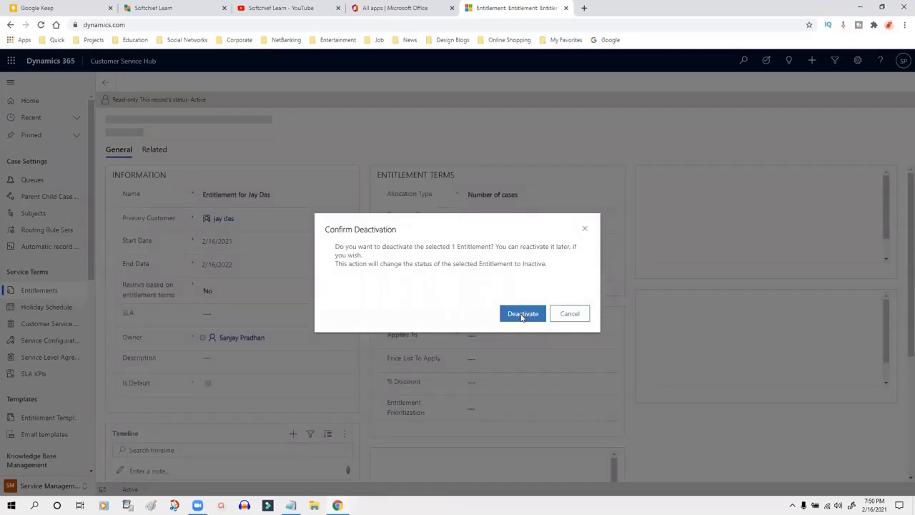
Step: Deactivate the entitlement back to Draft and start a new entitlement channel
click(522, 315)
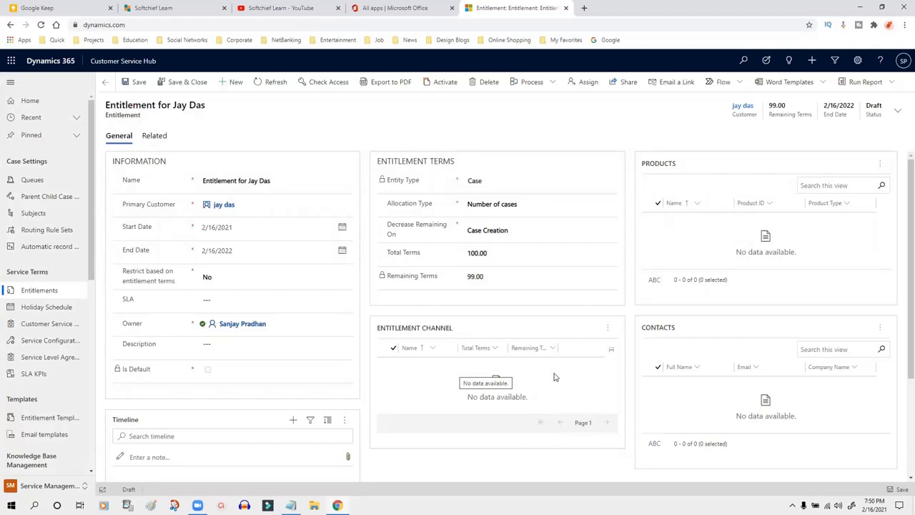
click(608, 333)
click(615, 353)
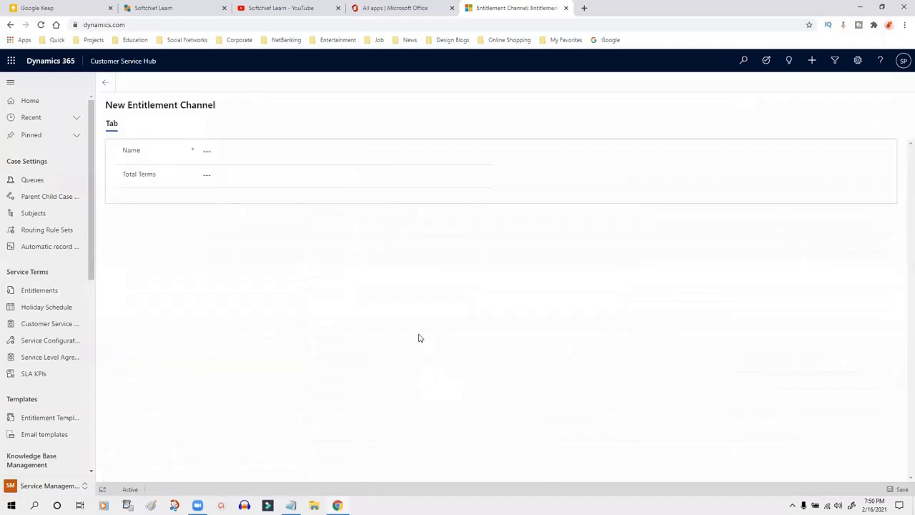
Step: Reopen the customer's Draft entitlement from All Entitlements, its channel list empty
click(47, 292)
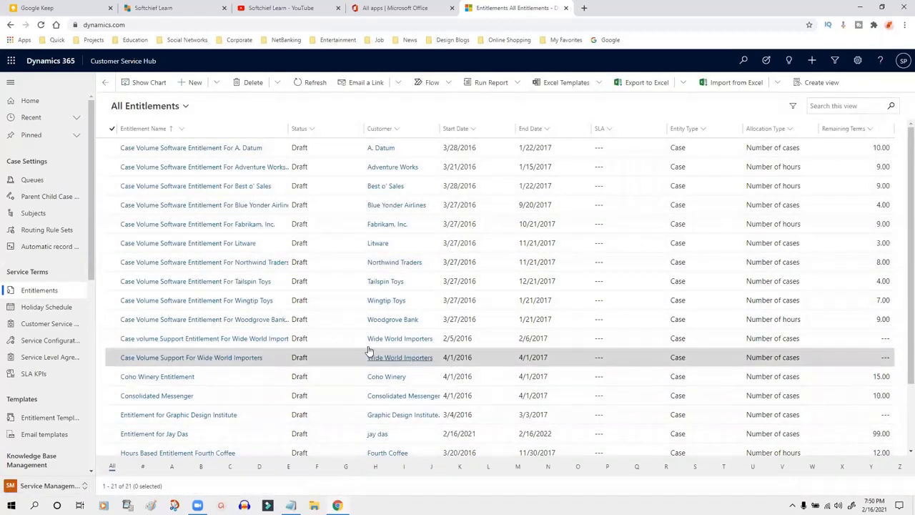
click(171, 434)
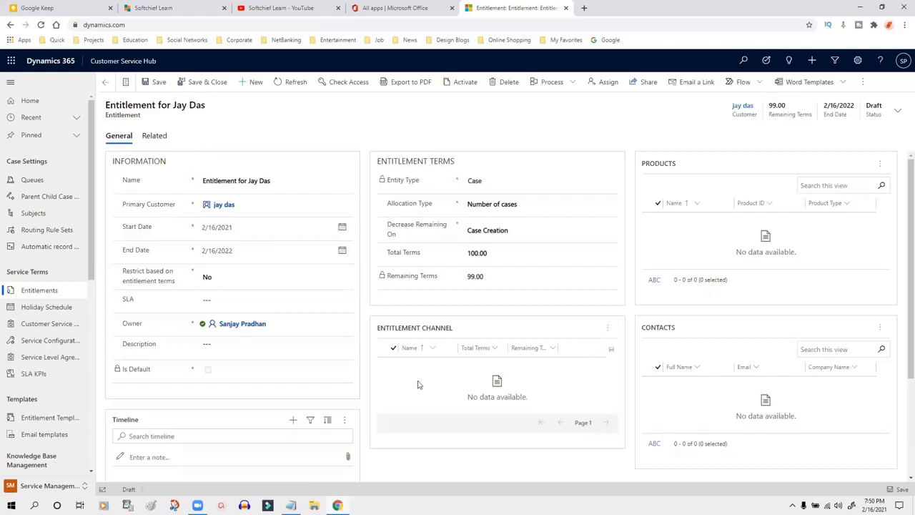
scroll(465, 347, down, 2)
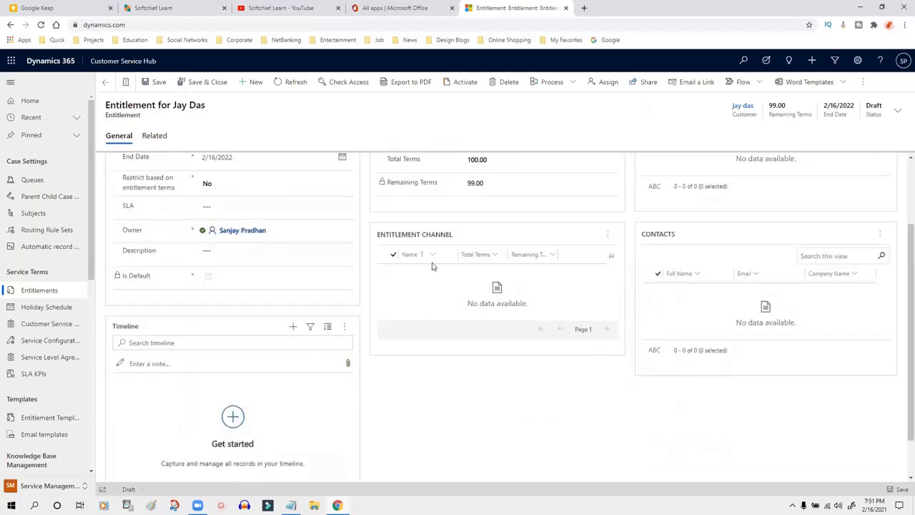
Step: Add a Phone entitlement channel with 40 total terms and save it
click(607, 236)
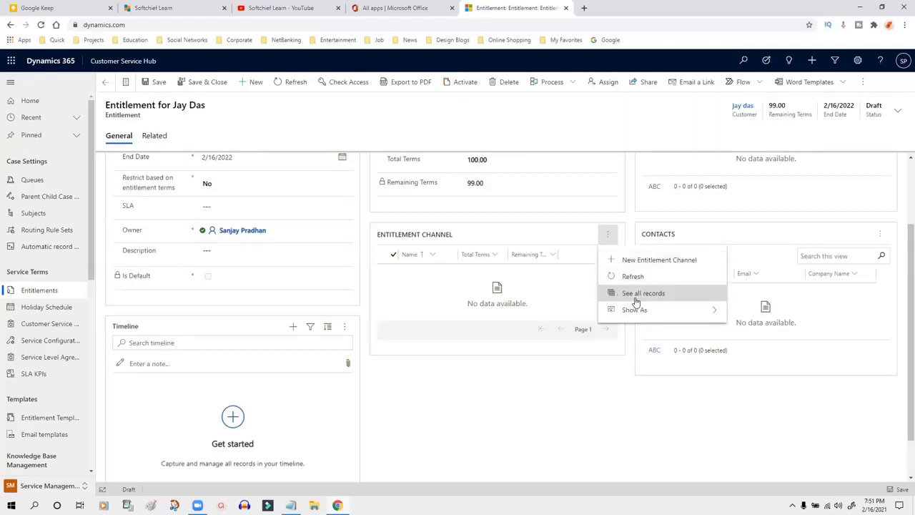
click(629, 261)
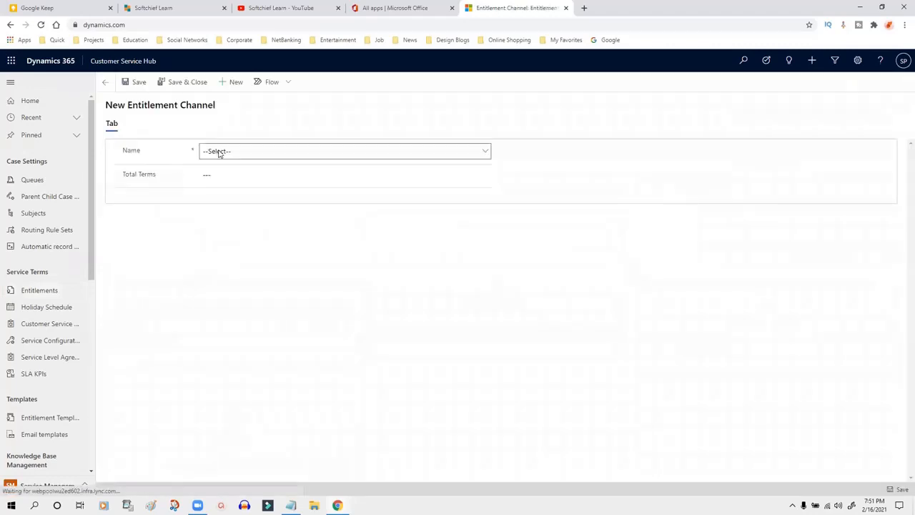
click(218, 151)
click(224, 174)
click(253, 176)
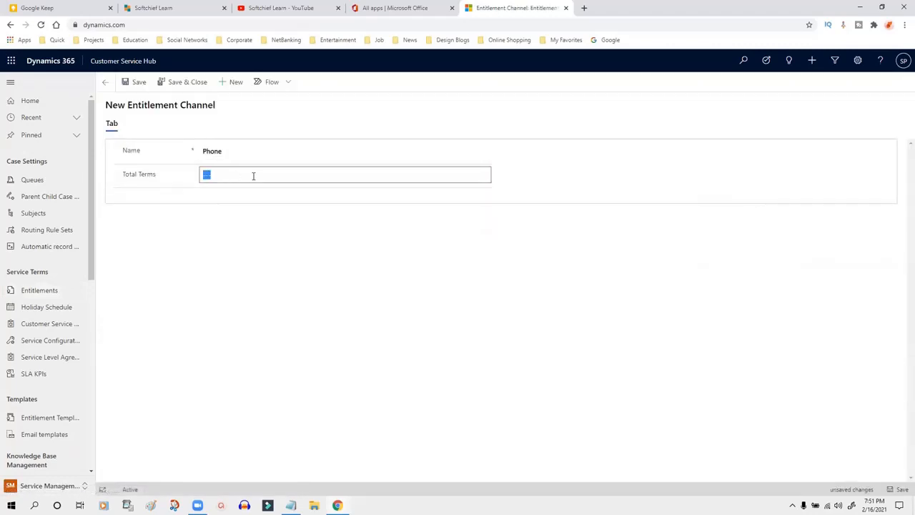
click(245, 219)
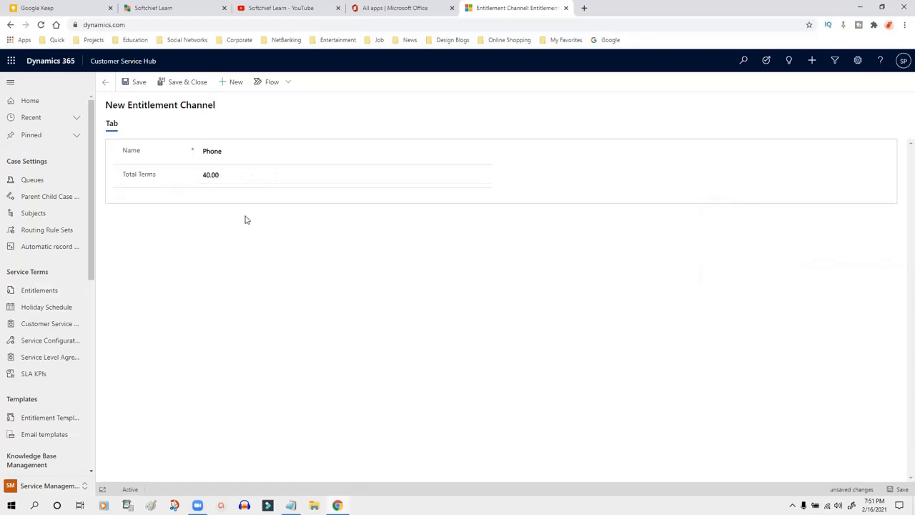
click(180, 83)
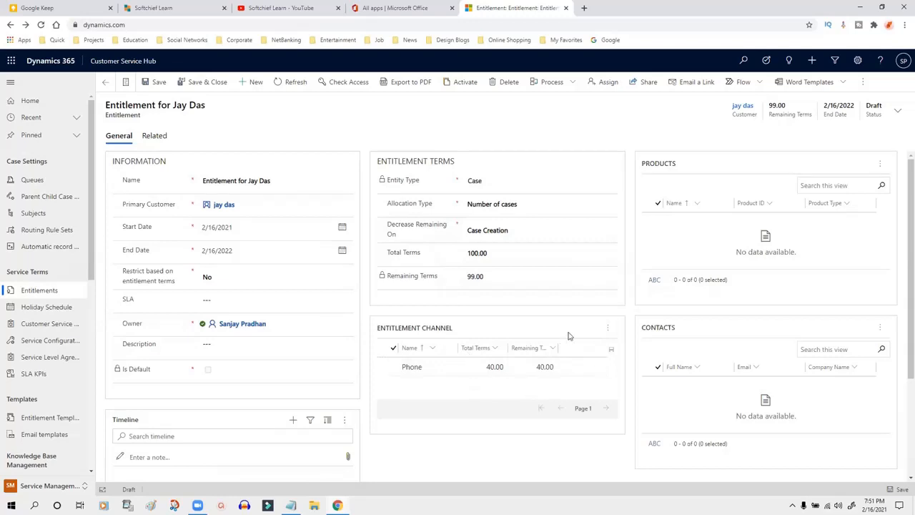
Step: Widen the Remaining Terms column in the Entitlement Channel grid
scroll(570, 335, down, 2)
scroll(554, 254, up, 2)
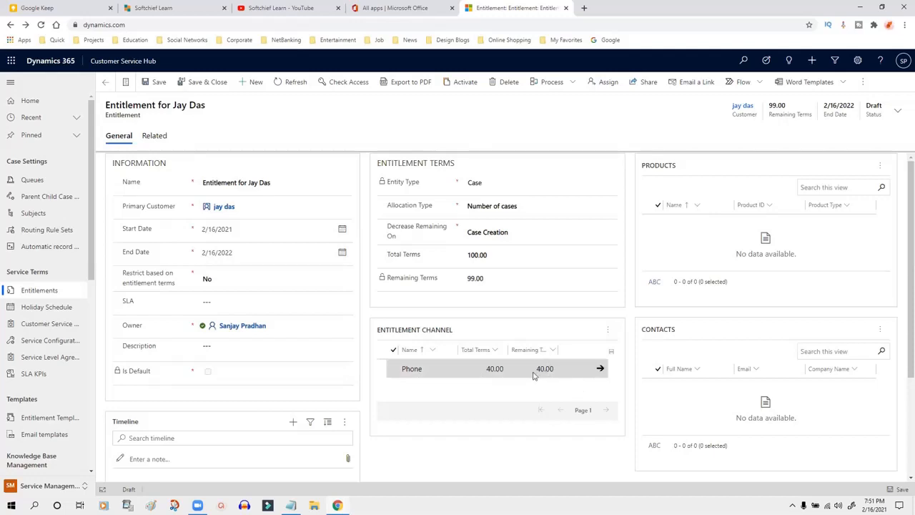
drag(557, 349, 593, 351)
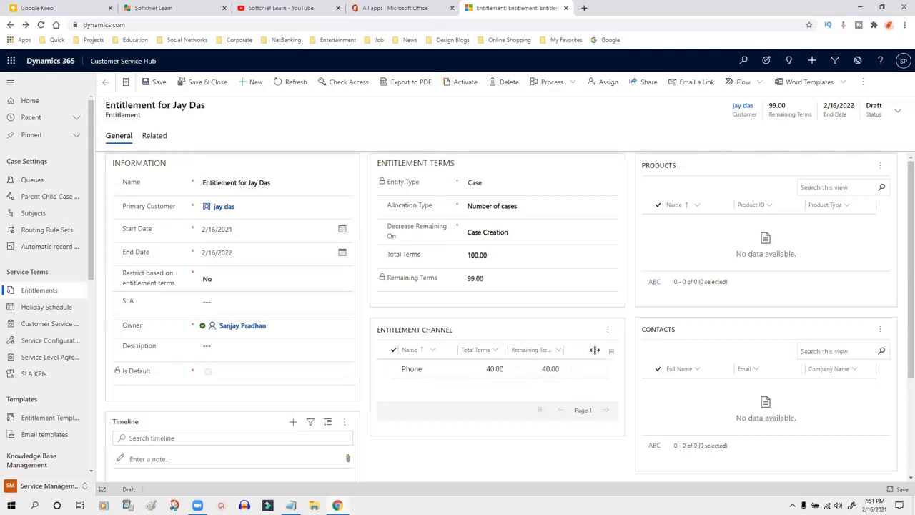